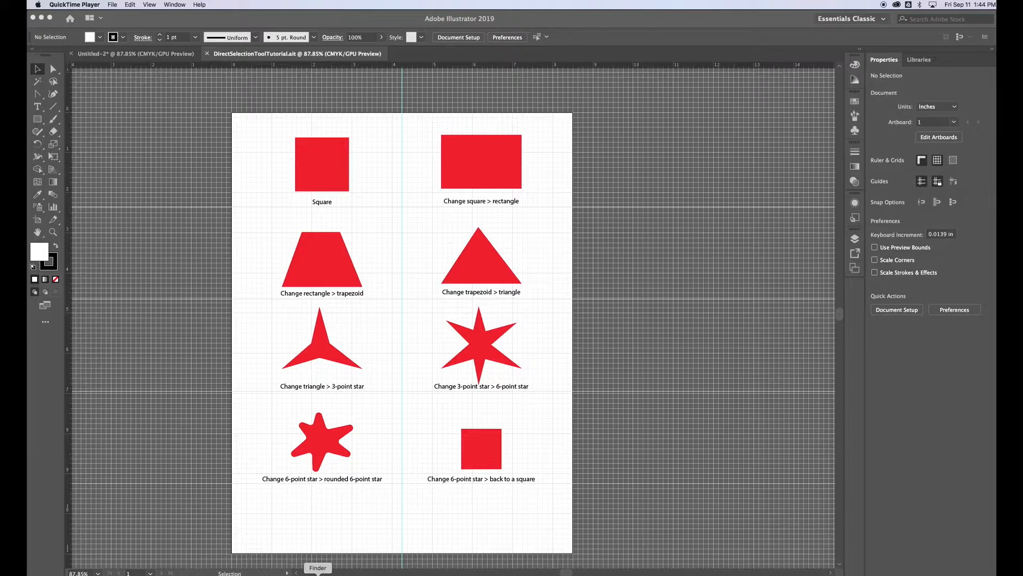
Switch to Finder and open the DirectSelectionToolTutorial.ait template from the Creative Cloud Files folder in Illustrator
click(317, 574)
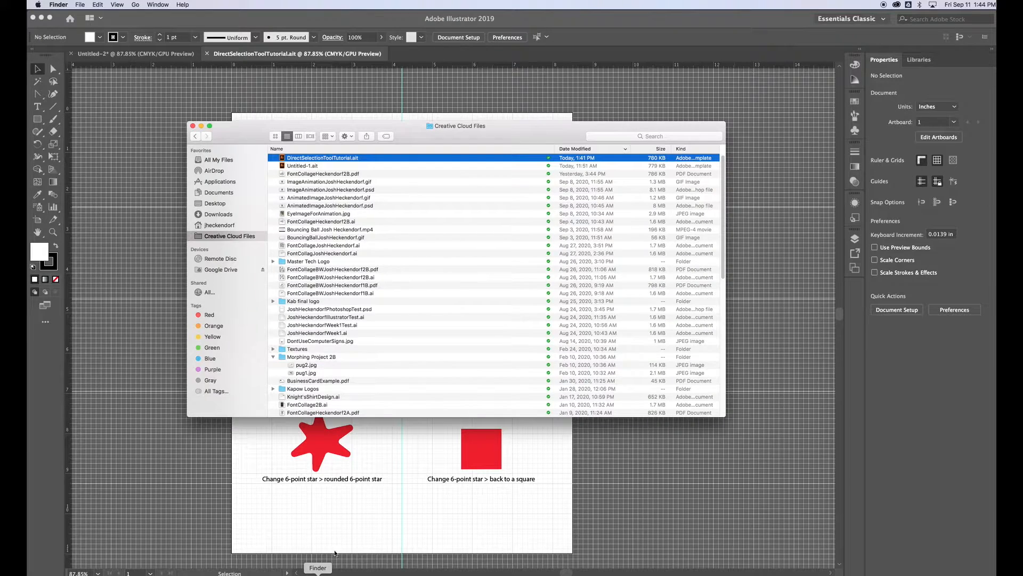
double_click(322, 158)
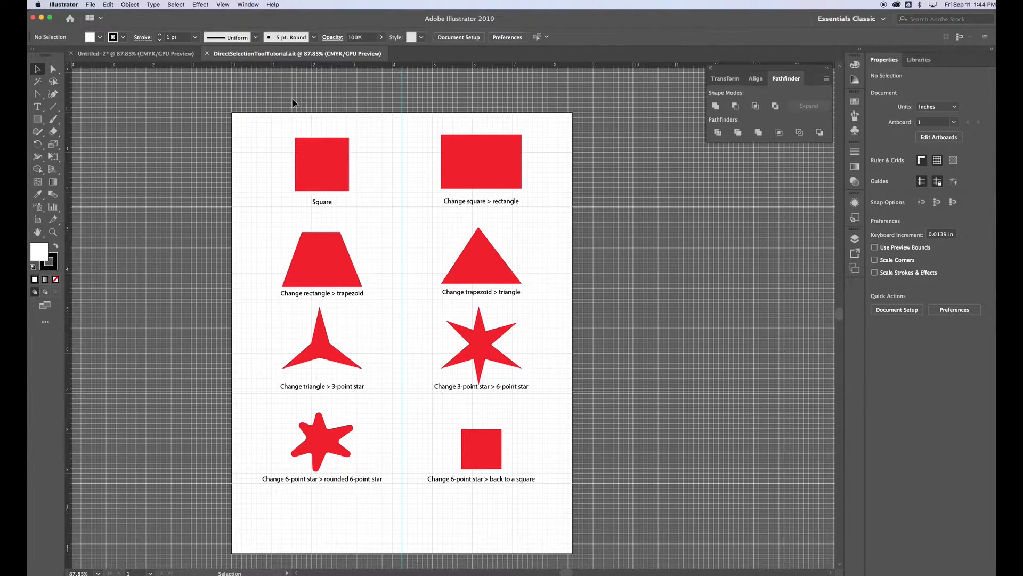
Hide the document grid and show it again
click(223, 5)
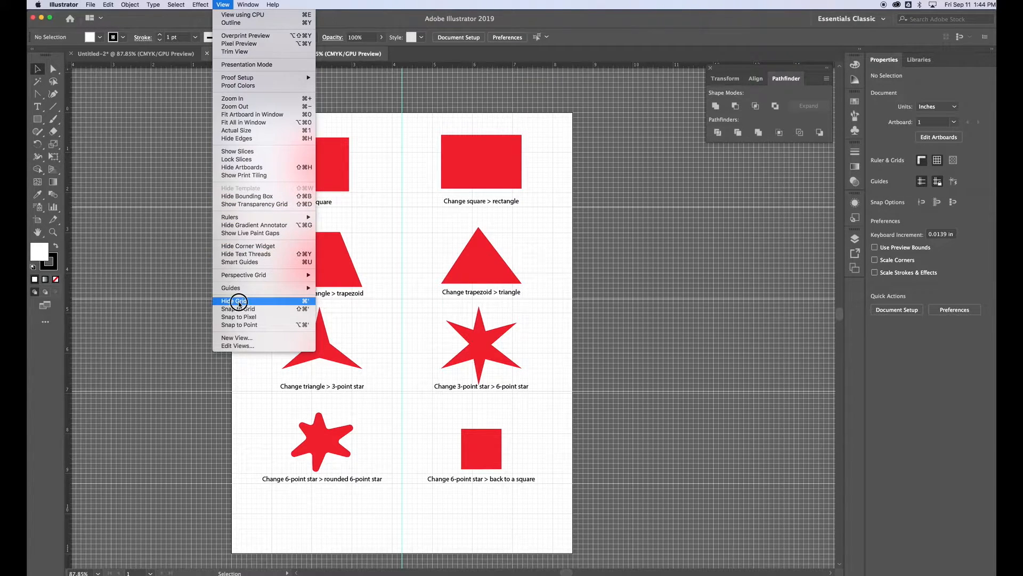
click(239, 302)
click(221, 5)
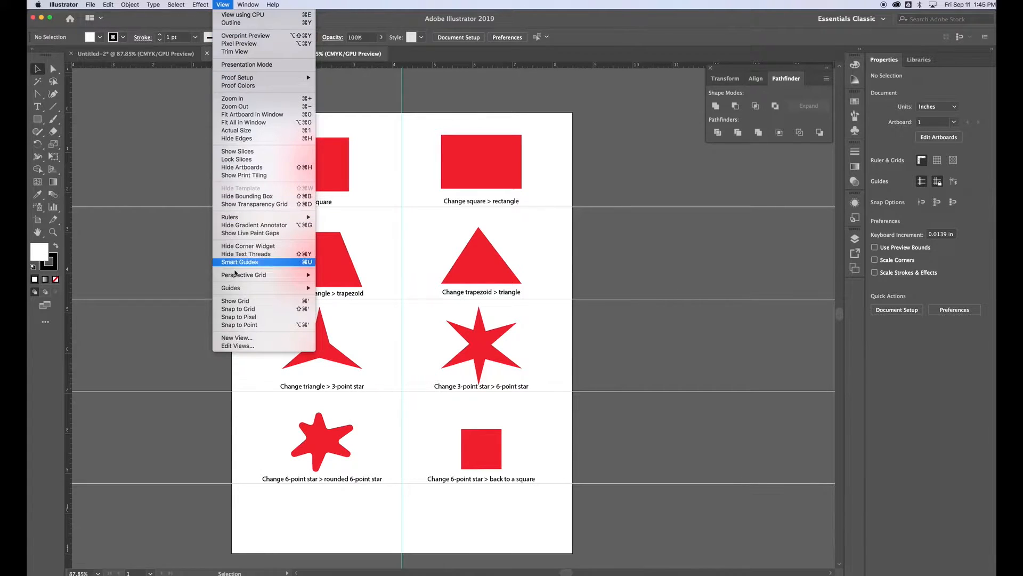
click(240, 301)
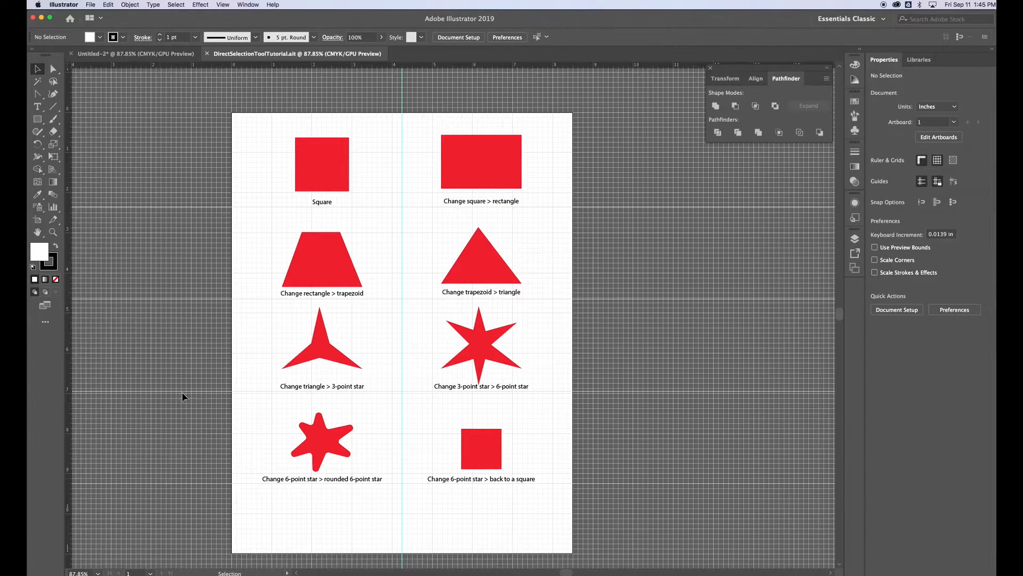
Hide the ruler guides and show them again
click(224, 5)
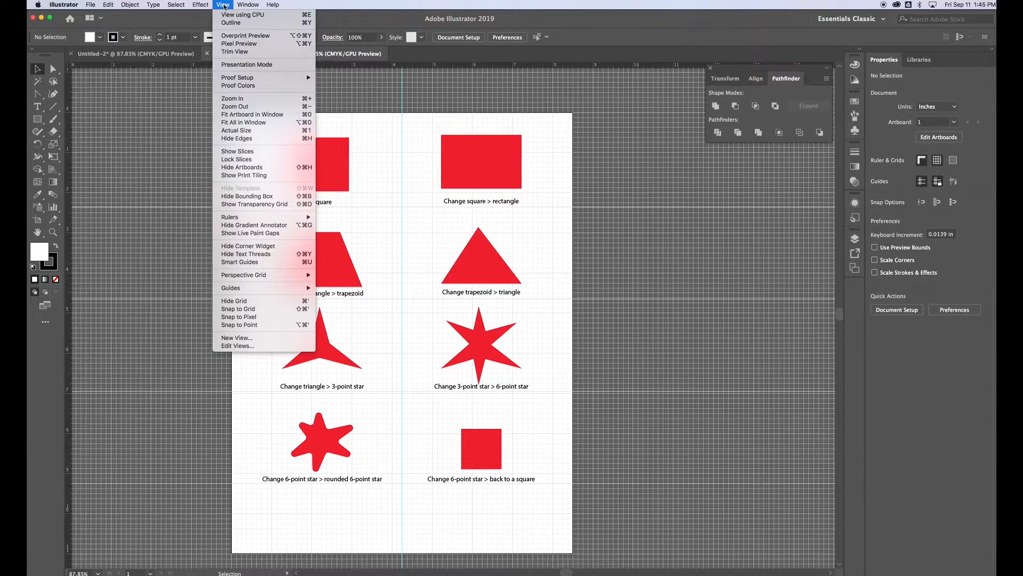
mouse_move(233, 293)
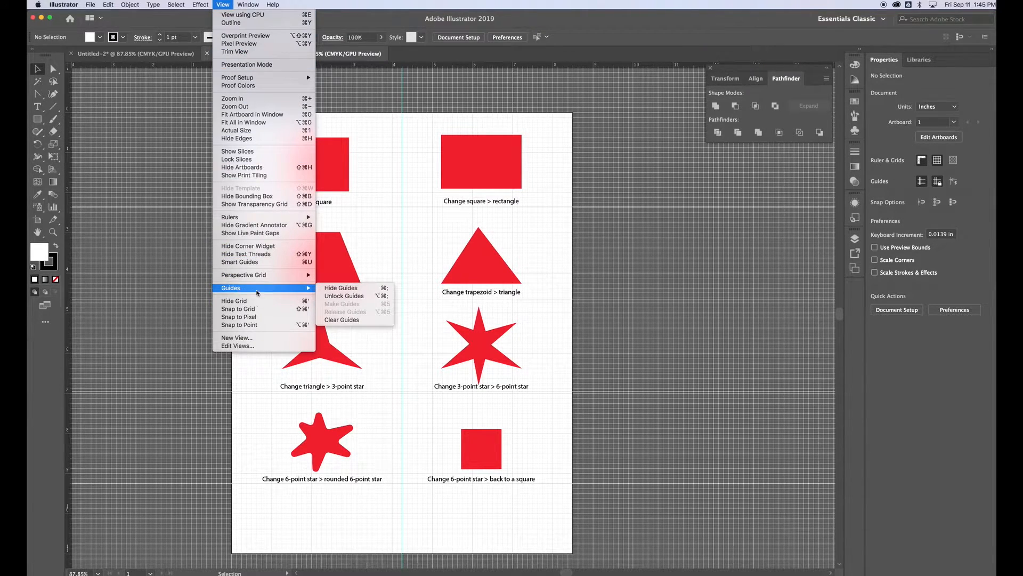
click(337, 291)
click(220, 5)
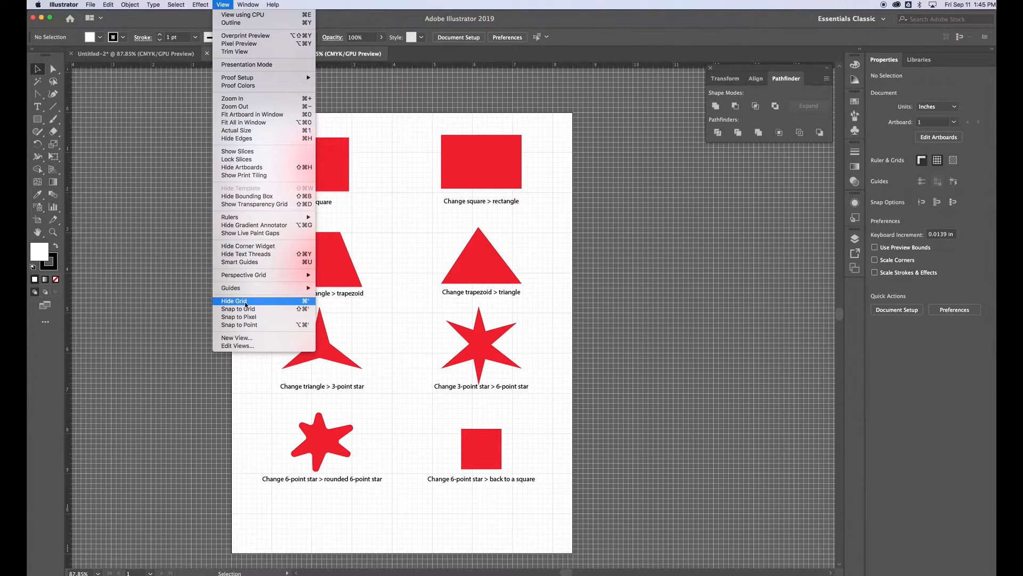
mouse_move(277, 288)
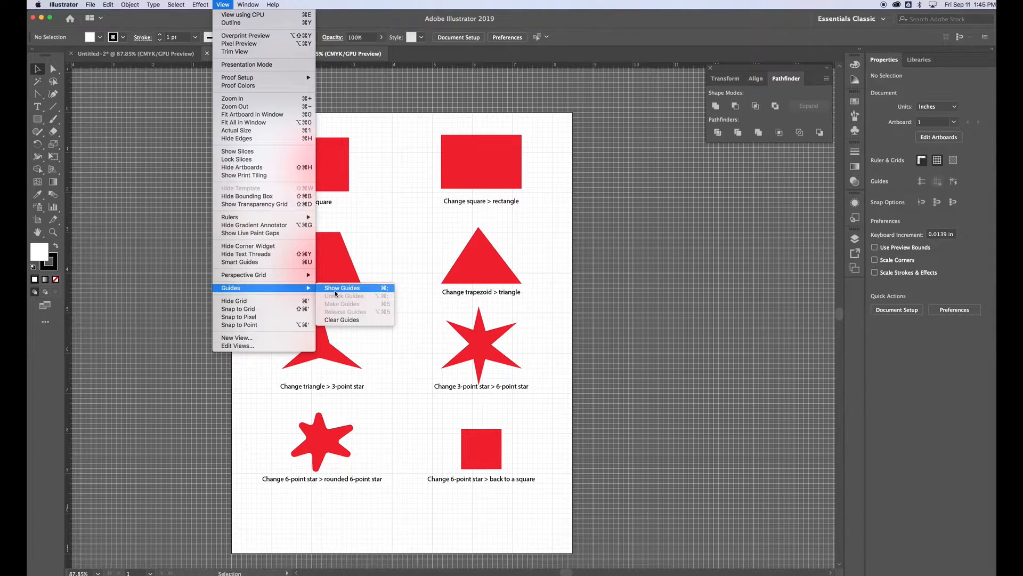
click(336, 292)
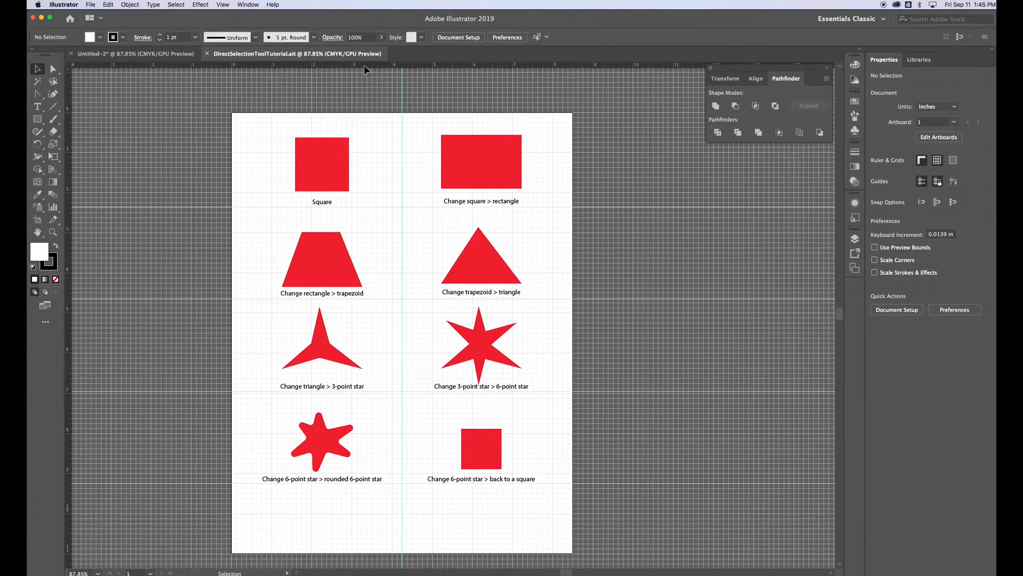
Place a horizontal ruler guide near the page's bottom edge and a vertical guide near its left edge
click(222, 5)
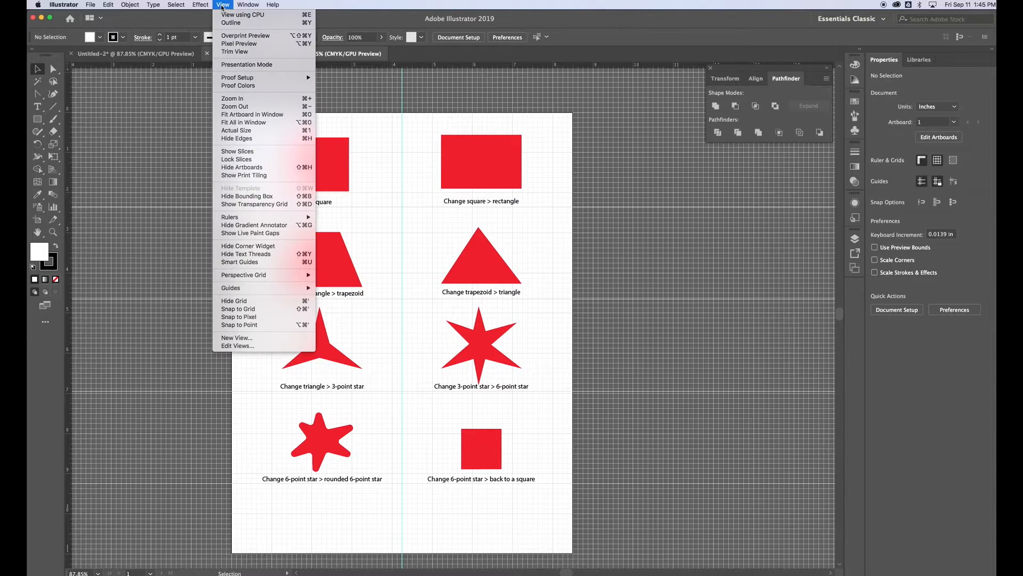
mouse_move(247, 218)
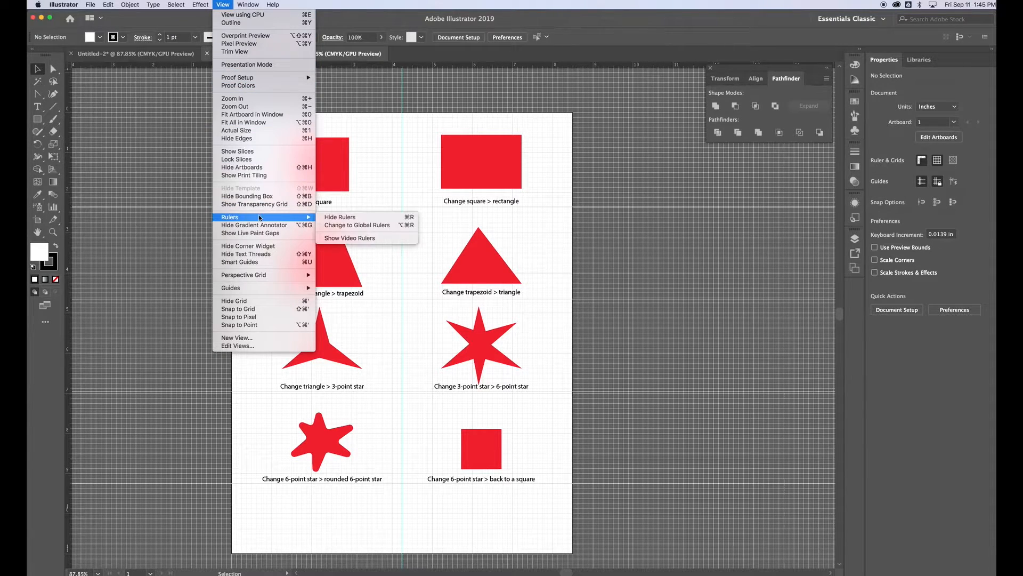
click(361, 68)
drag(366, 69, 370, 527)
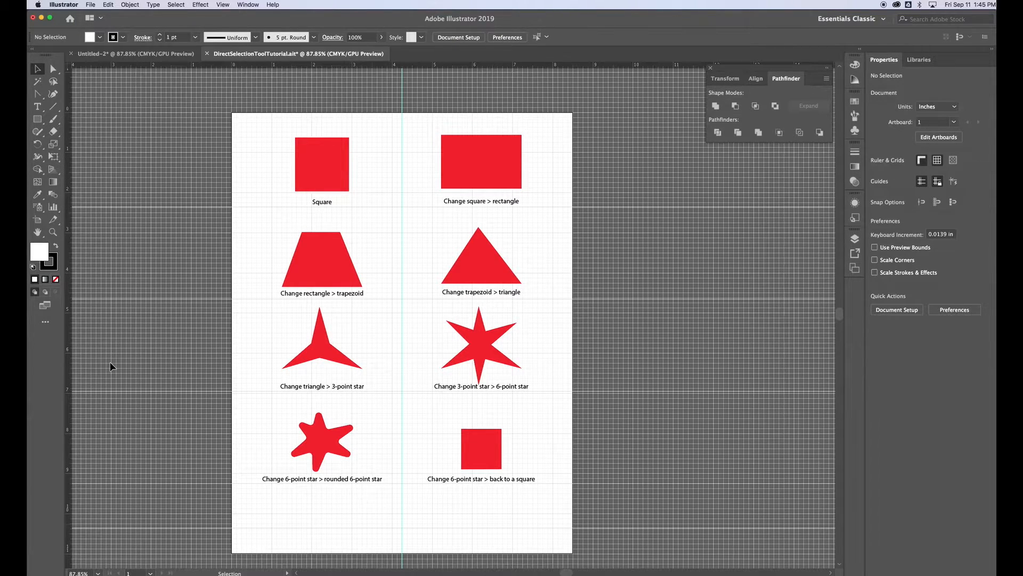
drag(69, 345, 249, 347)
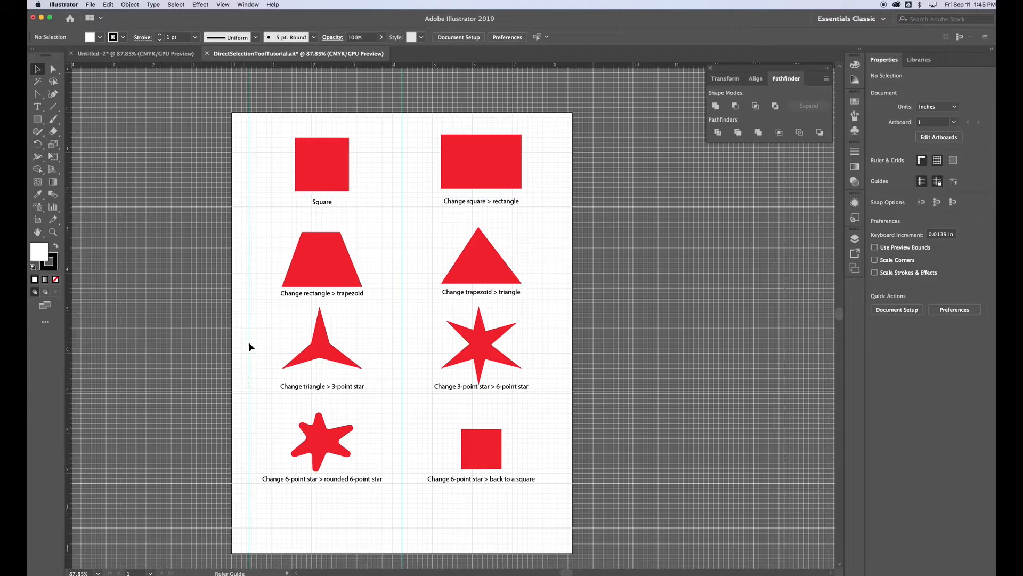
Undo the newly placed ruler guides and save the document
key(a)
key(super+z)
key(v)
key(super+s)
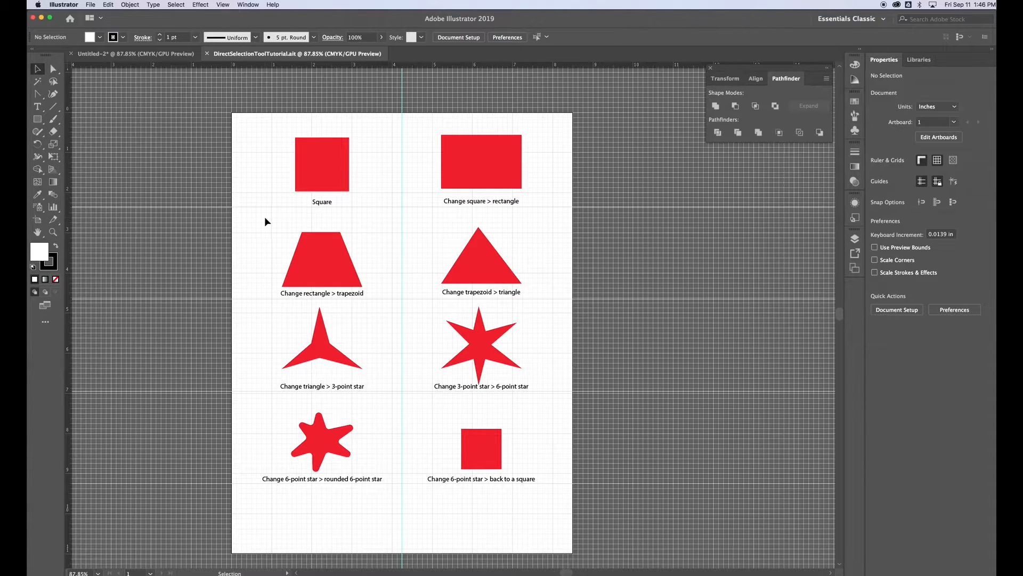
Select all eight red example shapes together and delete them, leaving the text labels on the page
click(484, 443)
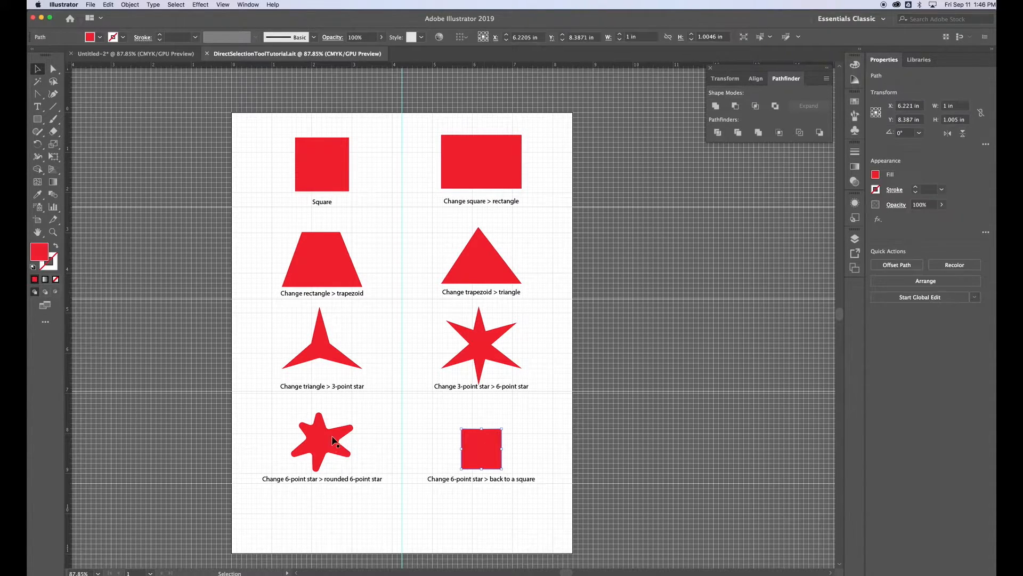
shift+click(323, 439)
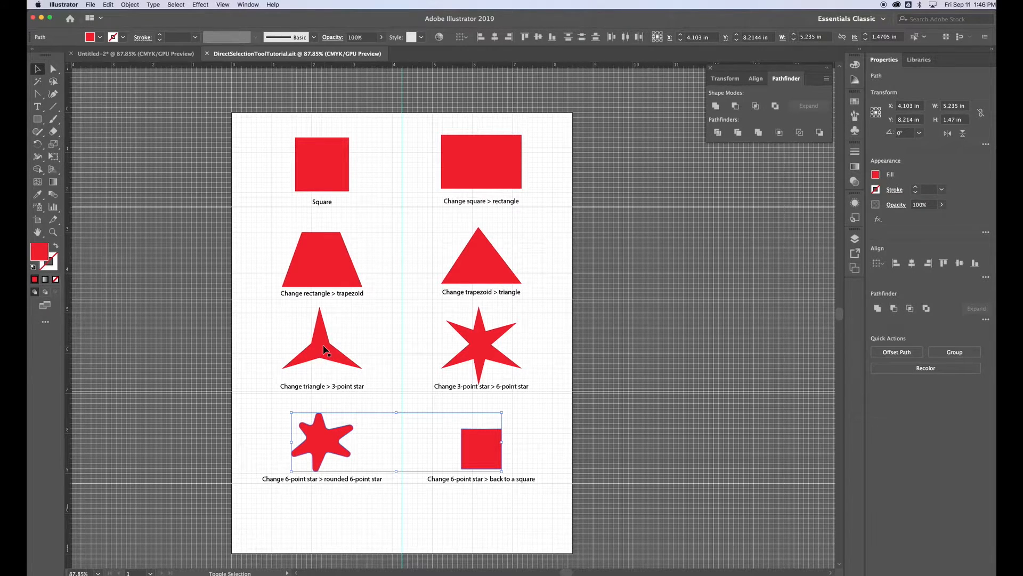
shift+click(324, 346)
shift+click(467, 347)
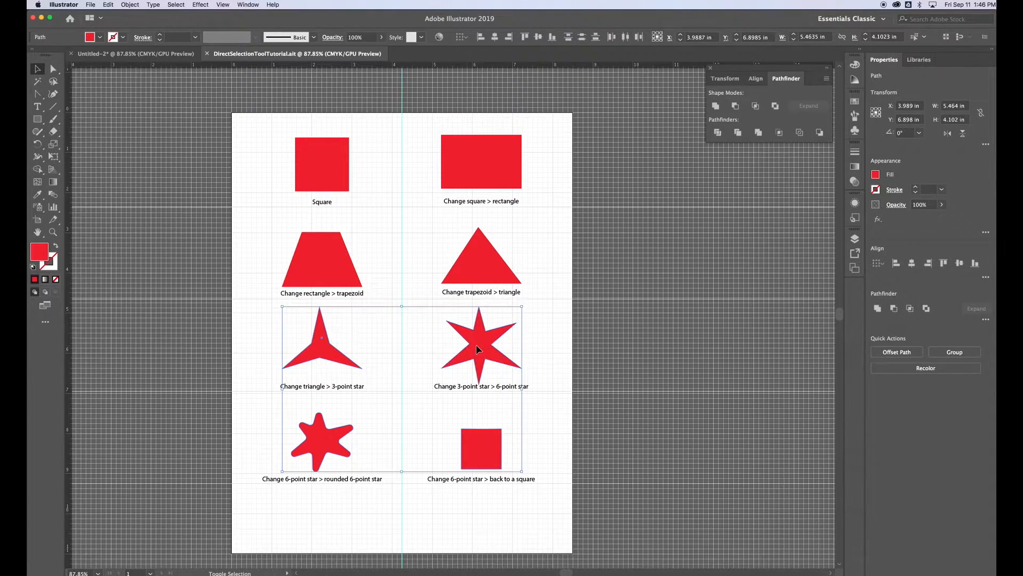
shift+click(485, 276)
shift+click(311, 275)
shift+click(308, 179)
shift+click(477, 168)
drag(469, 176, 763, 200)
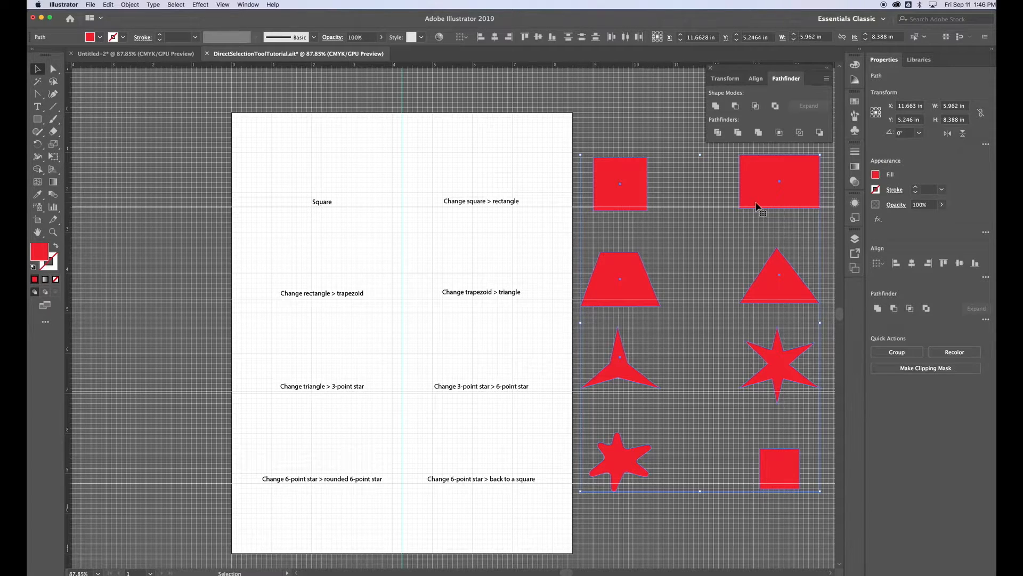
key(Delete)
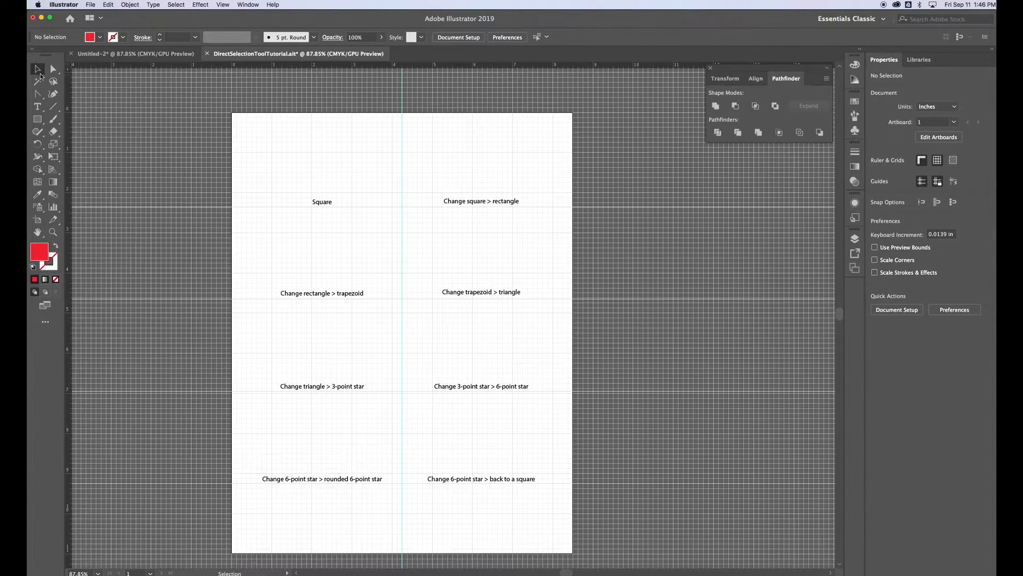
Choose the Rectangle tool and set the fill to a medium blue in the Color Picker
click(37, 119)
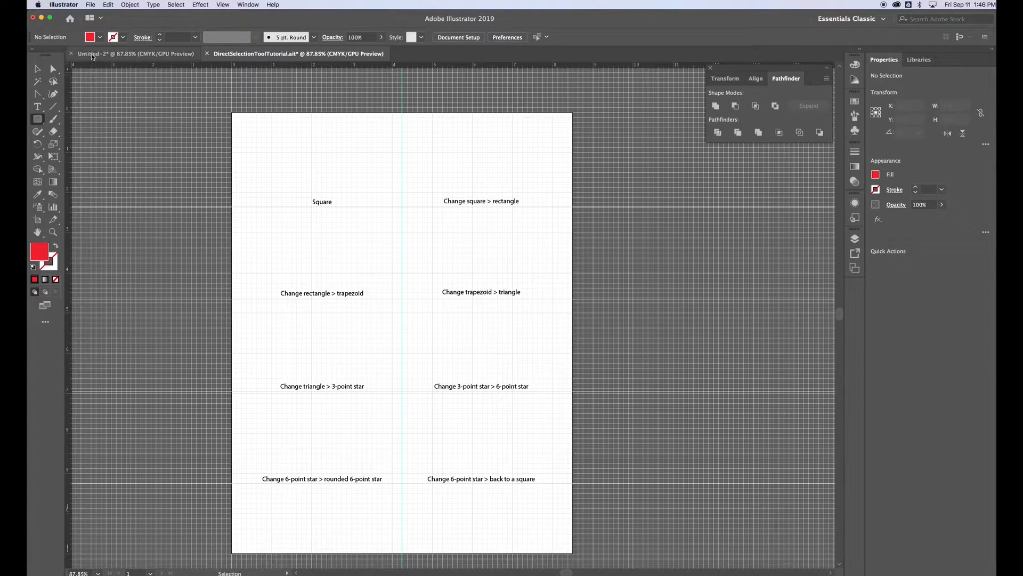
click(99, 38)
click(107, 55)
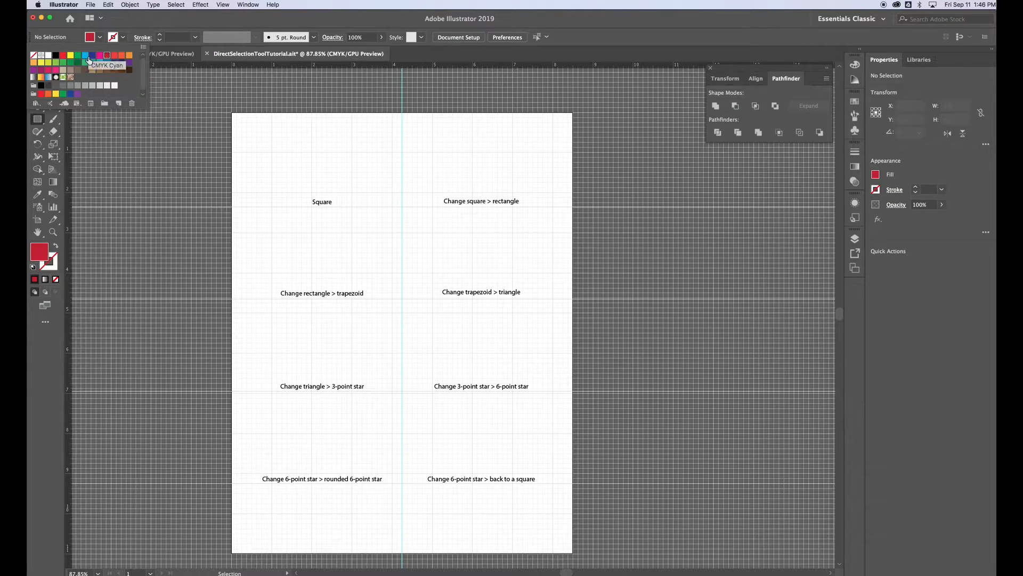
click(40, 256)
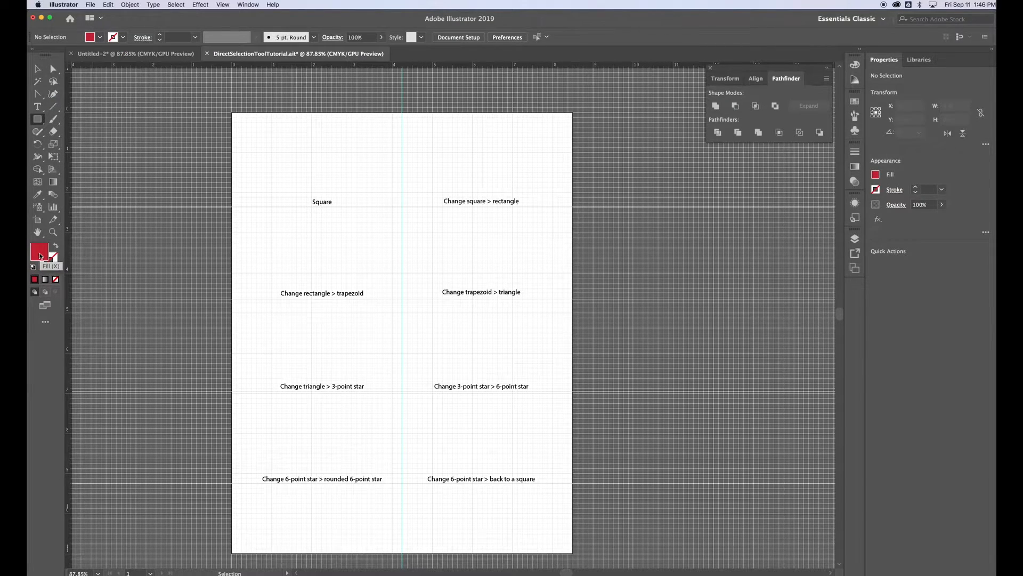
double_click(40, 255)
click(280, 156)
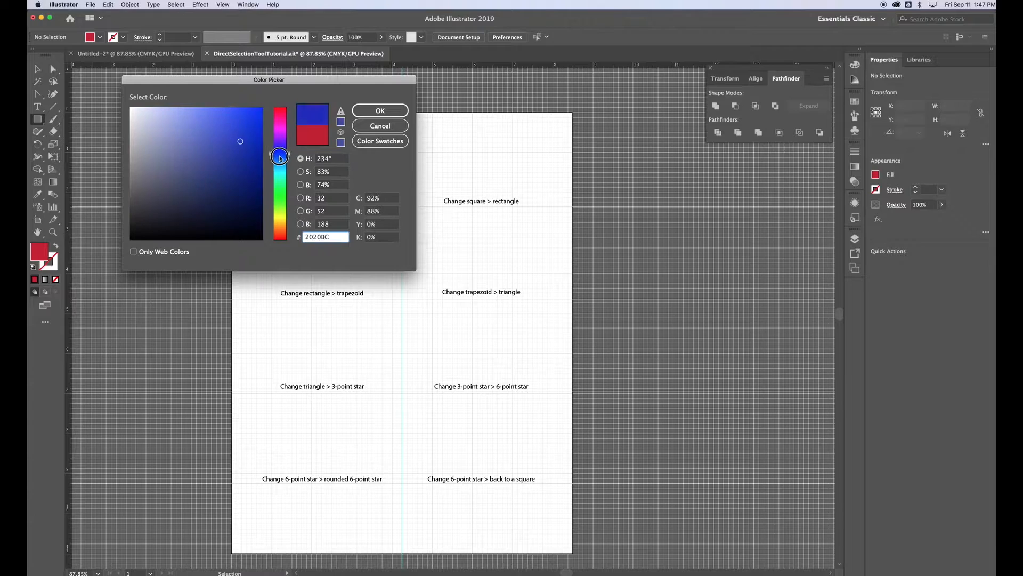
drag(280, 157, 279, 160)
click(257, 113)
click(373, 111)
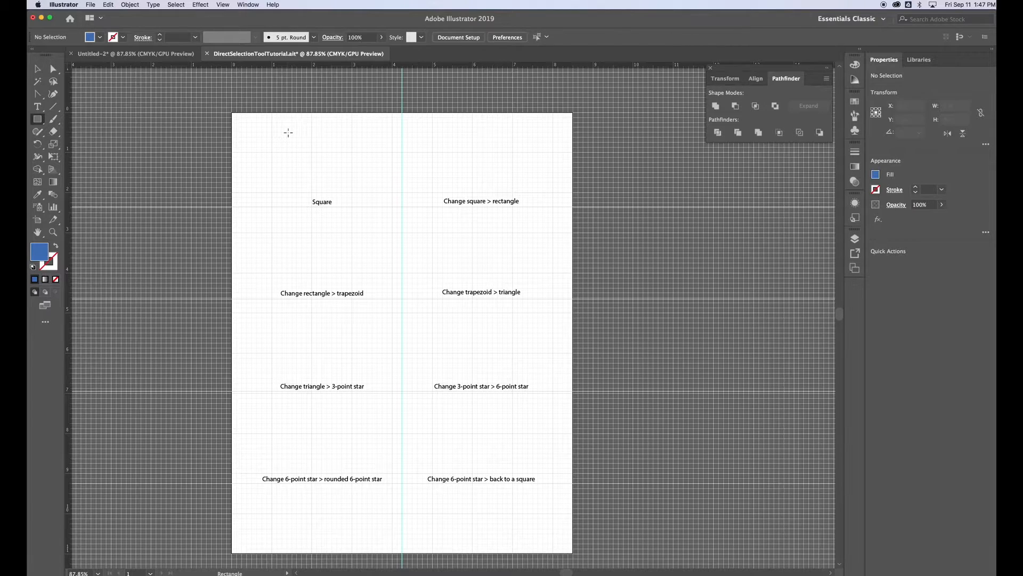
Draw a blue square about 1.42 in wide above the "Square" label and deselect it
drag(288, 133, 315, 151)
click(37, 68)
click(326, 102)
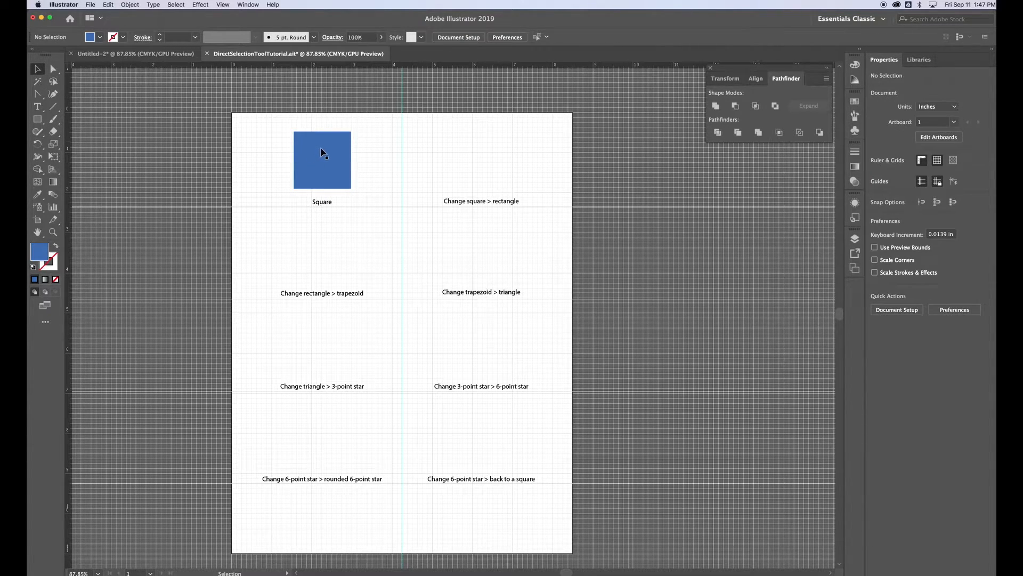
Duplicate the blue square and place the copy above the "Change square > rectangle" label
click(320, 147)
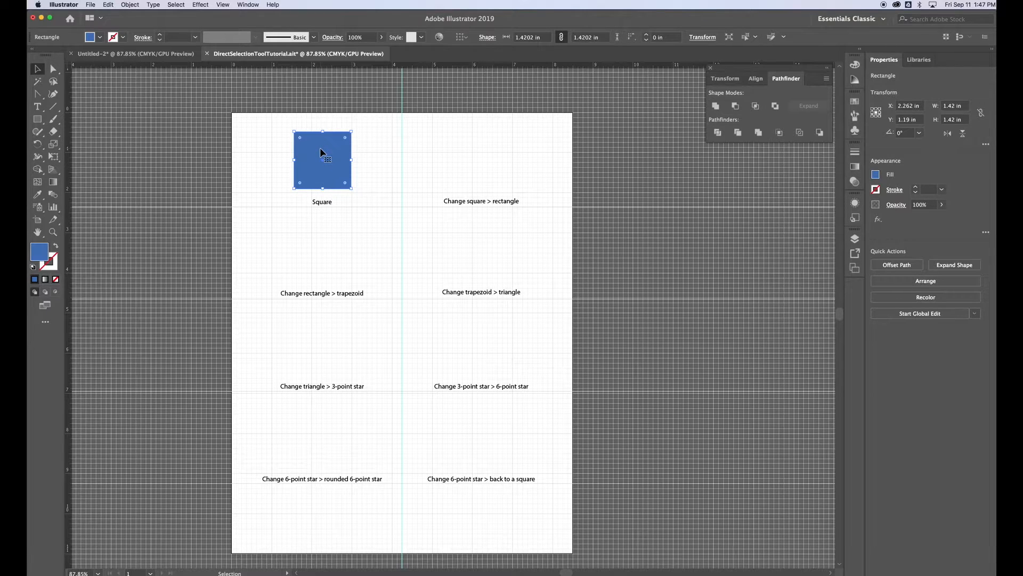
click(109, 5)
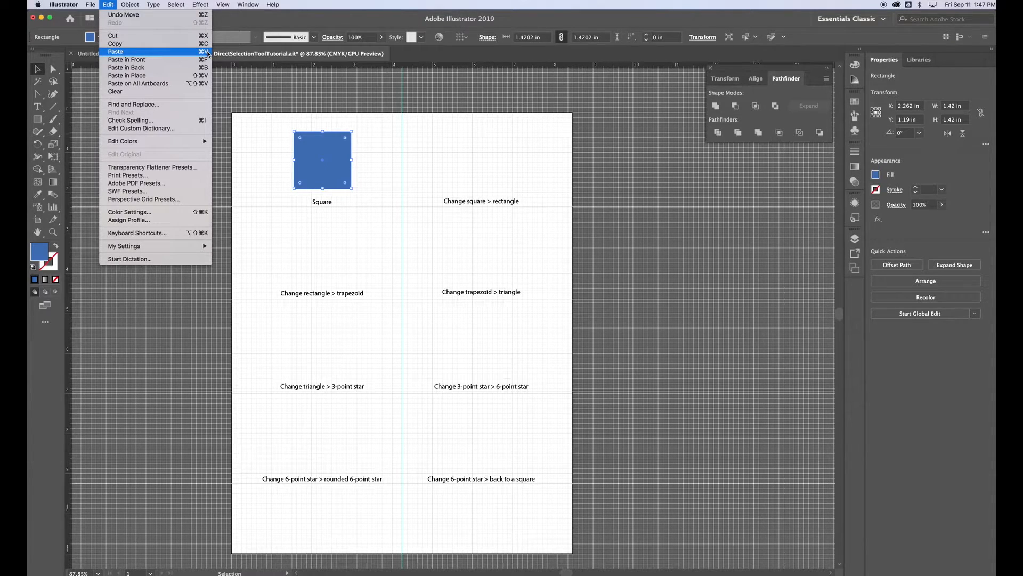
click(331, 155)
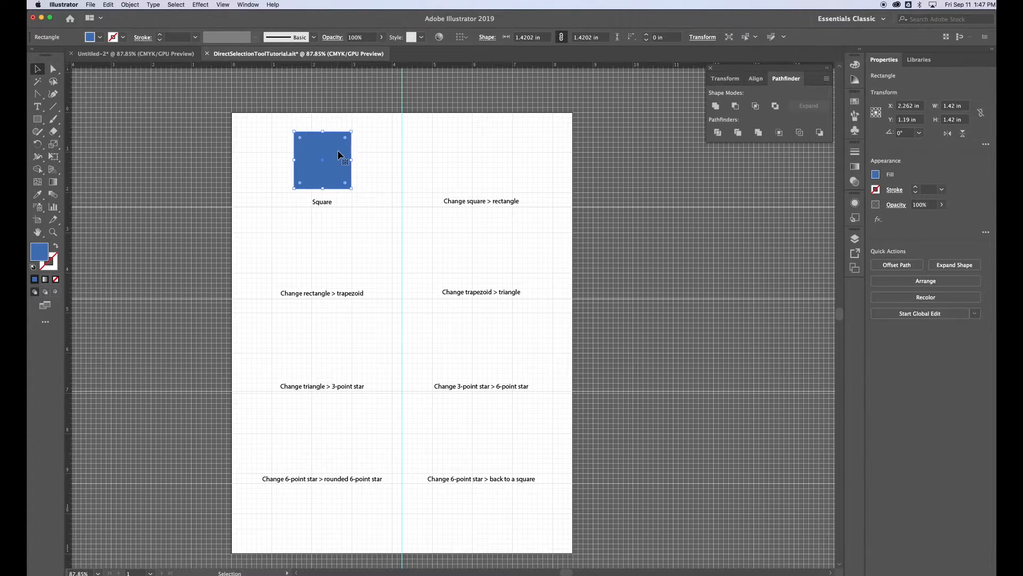
drag(341, 153, 495, 152)
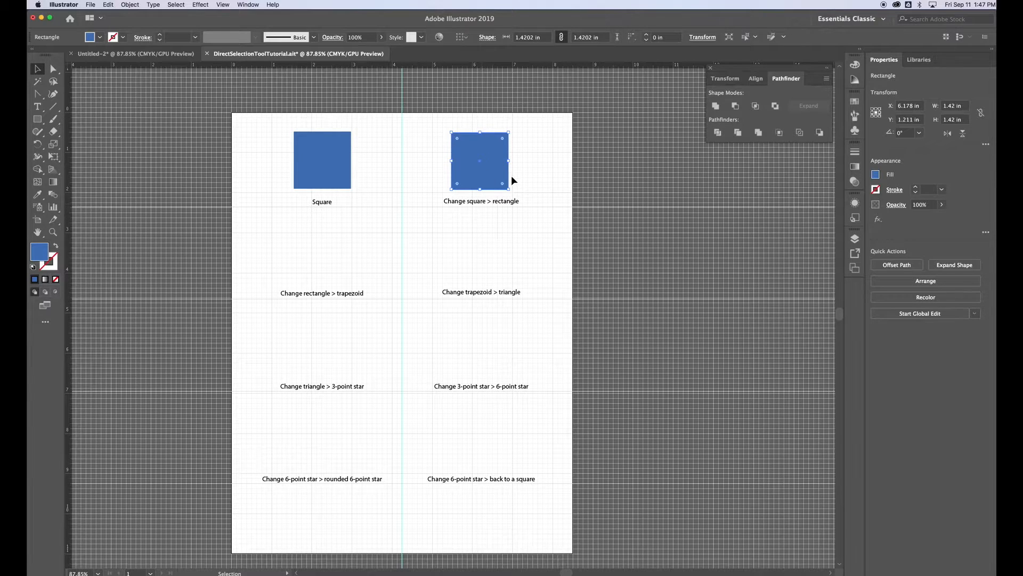
Stretch both sides of the copied square outward into a rectangle about 2.47 in wide
drag(510, 161, 536, 161)
drag(451, 161, 438, 161)
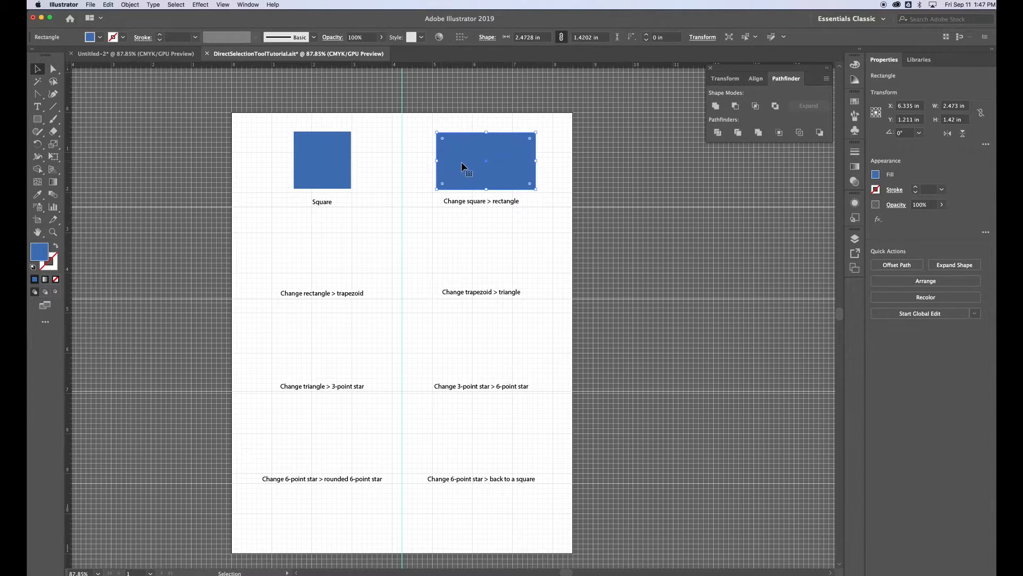
click(486, 226)
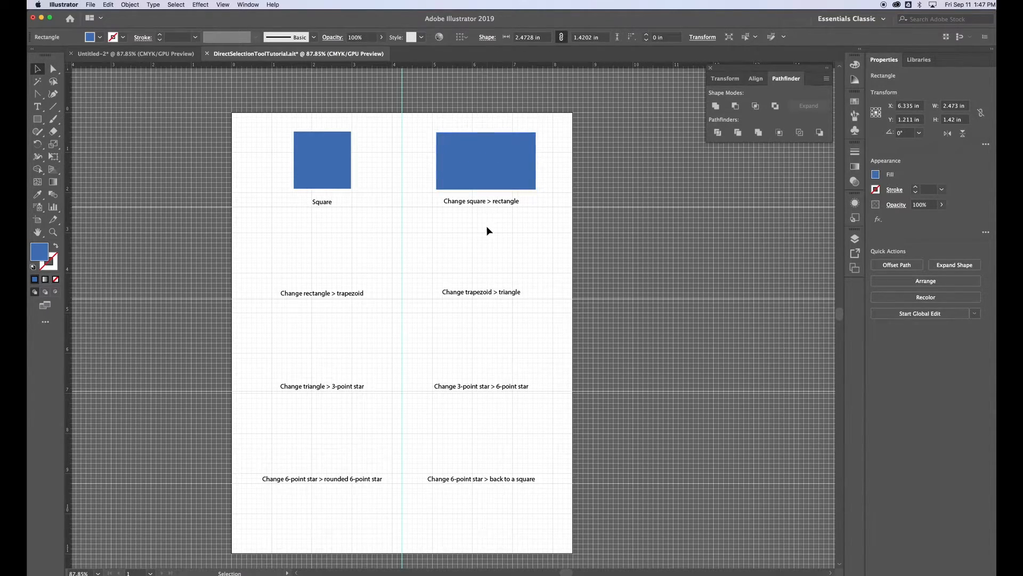
Duplicate the rectangle above the "Change rectangle > trapezoid" label and move its two upper corners inward with Direct Selection to form a trapezoid
click(486, 176)
drag(486, 176, 321, 269)
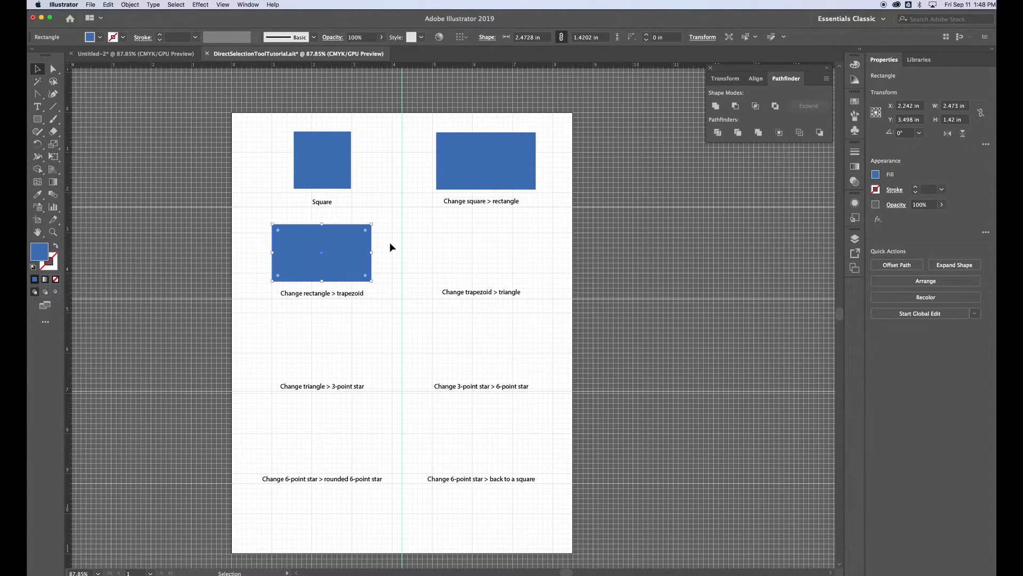
click(53, 69)
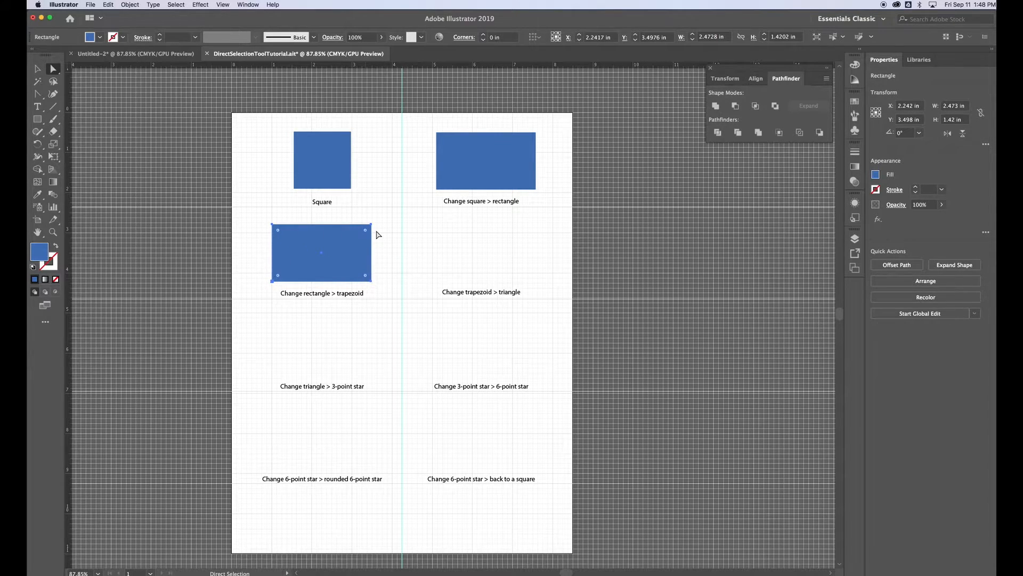
drag(273, 228, 295, 228)
drag(371, 226, 352, 228)
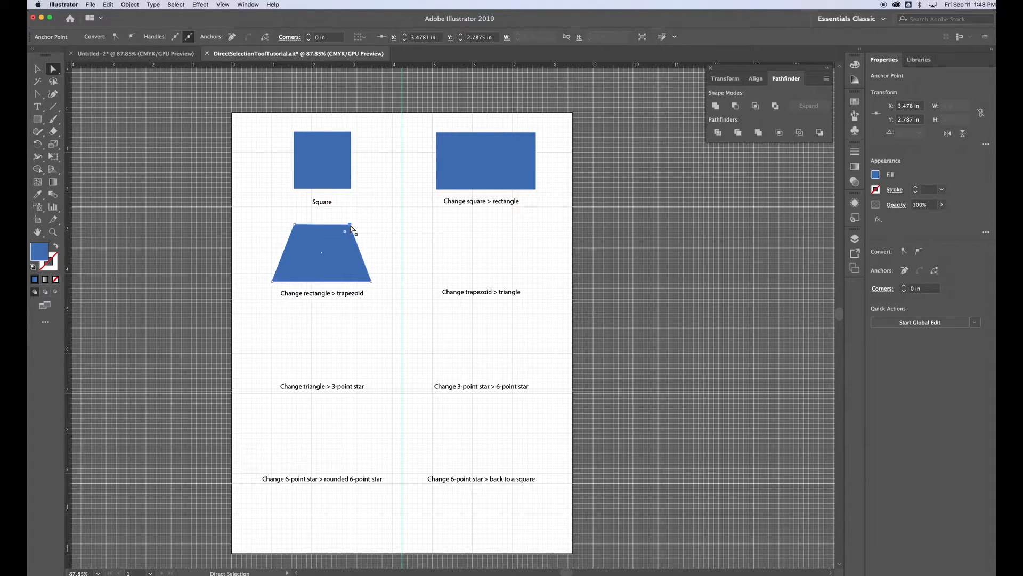
Adjust the trapezoid's upper-right corner to about X 2.94 in, Y 2.8 in with Direct Selection and deselect the shape
click(369, 224)
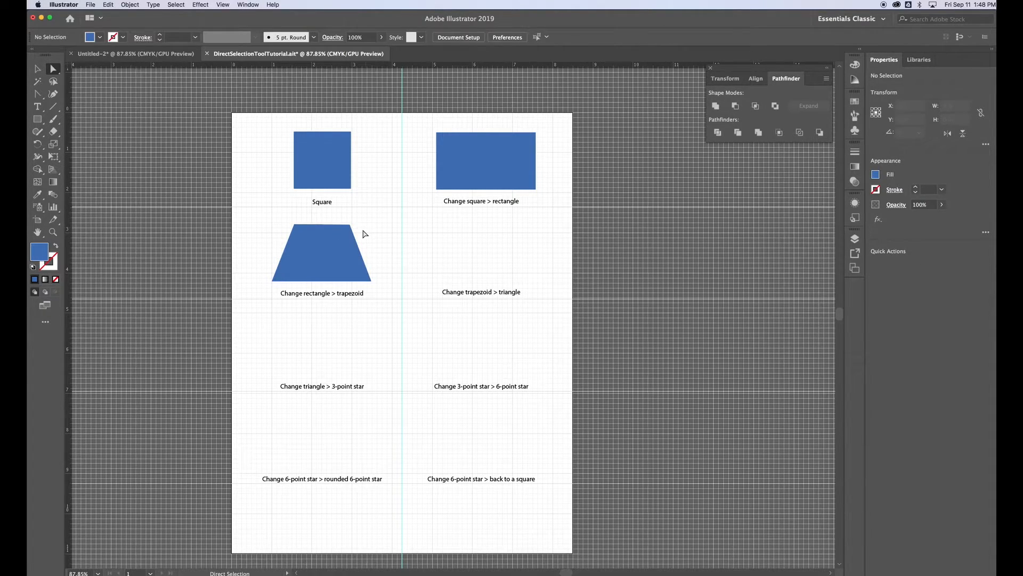
click(348, 238)
drag(350, 231, 351, 225)
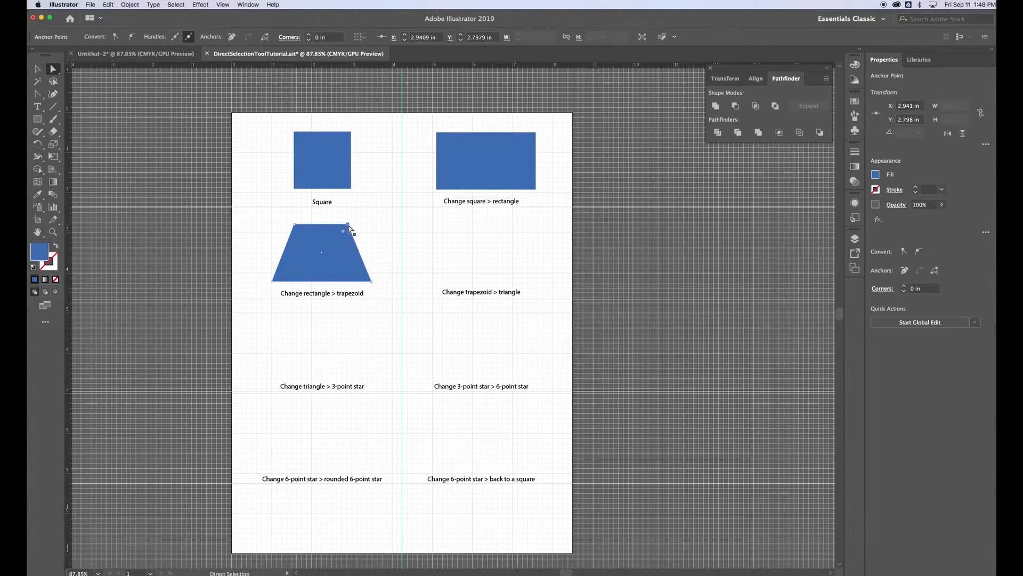
click(362, 225)
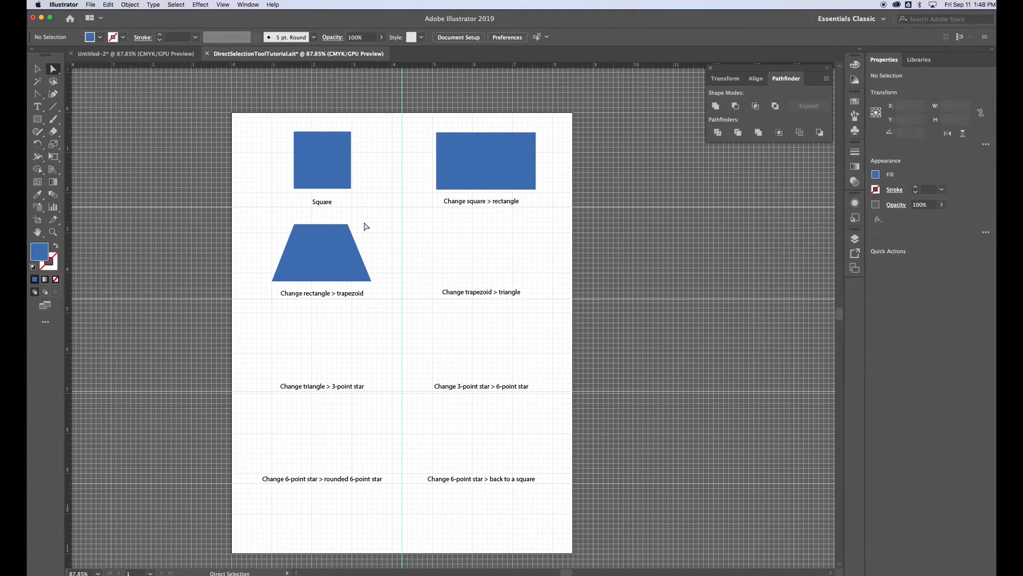
Duplicate the trapezoid above the "Change trapezoid > triangle" label and move the copy's upper-left corner to the middle of its upper edge
click(335, 244)
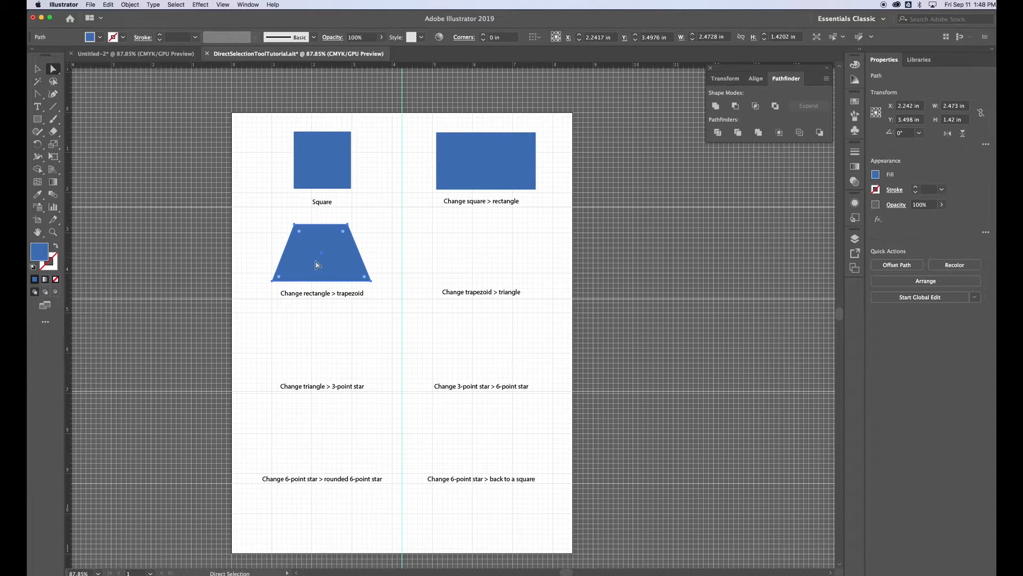
click(38, 68)
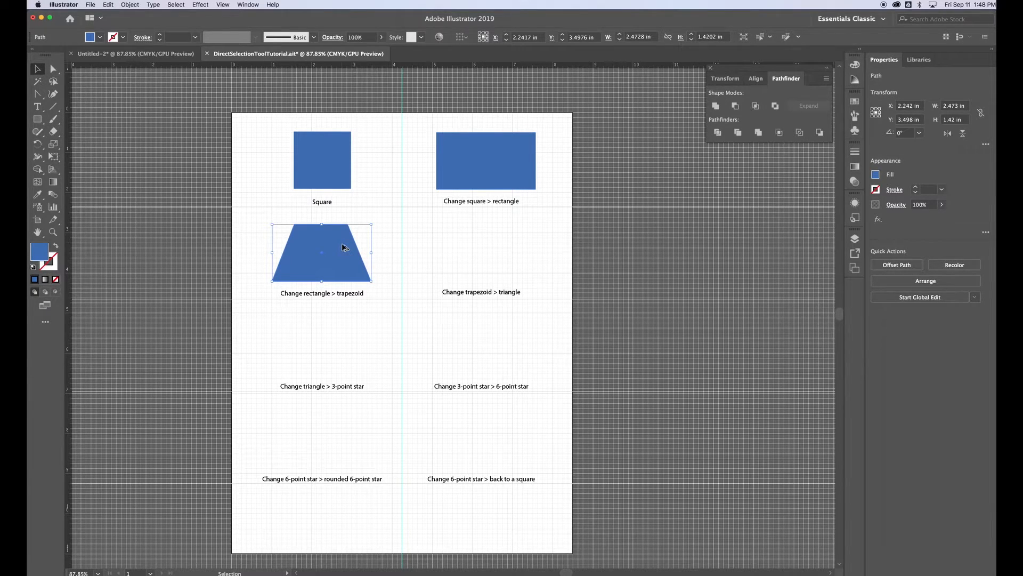
drag(342, 247, 502, 245)
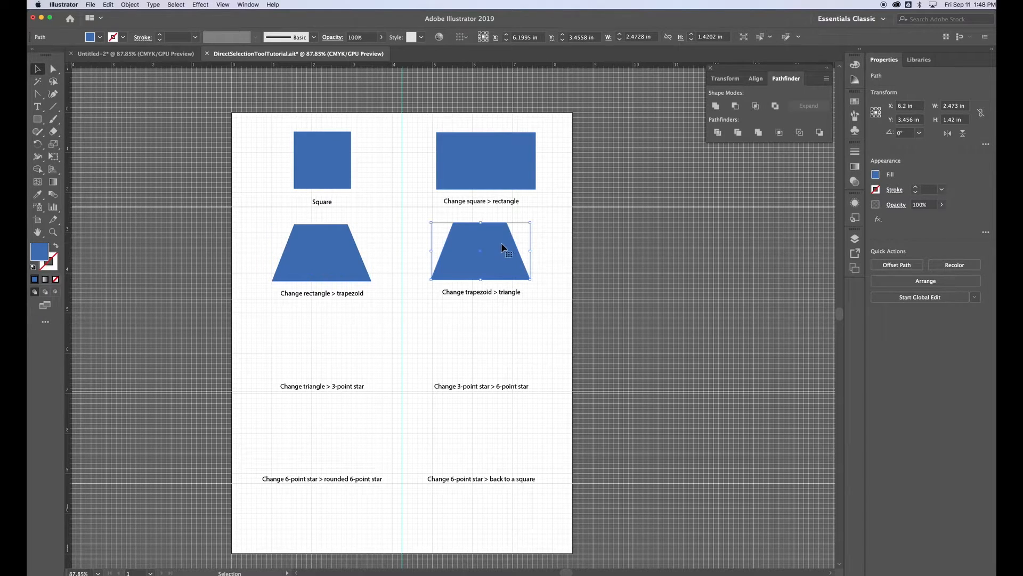
click(54, 70)
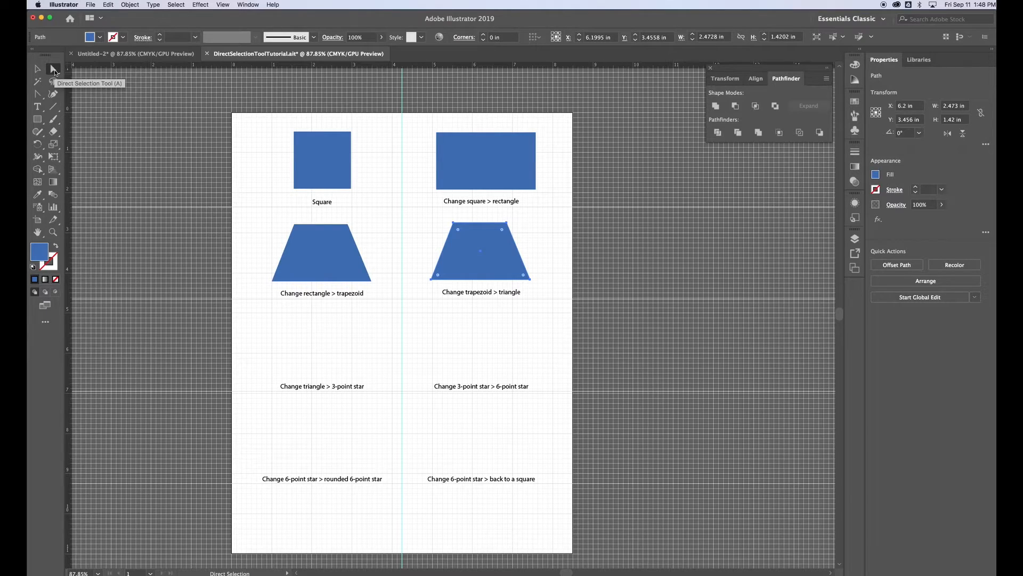
drag(456, 228, 480, 227)
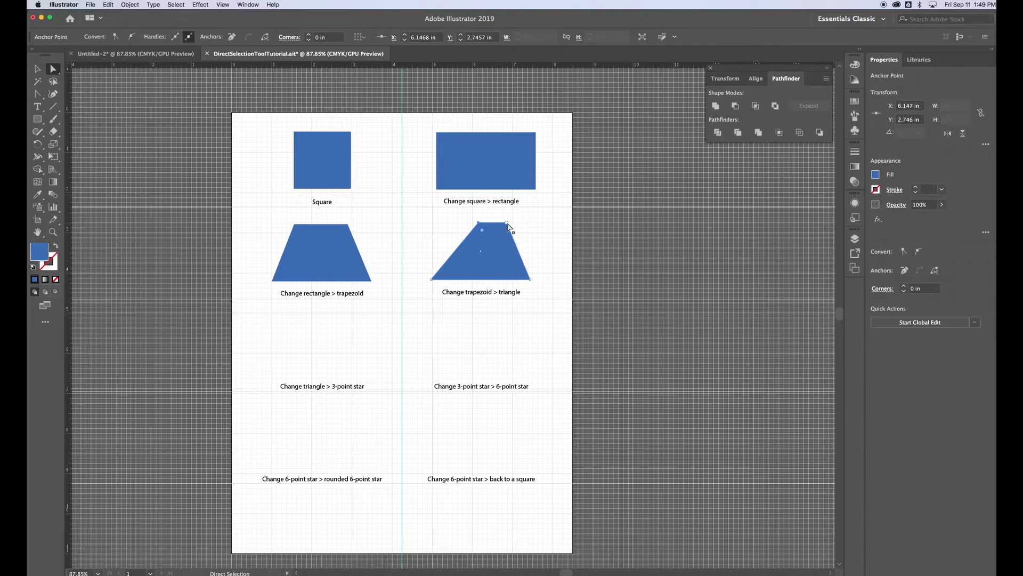
Remove the copied trapezoid's upper-right corner with Delete Anchor Point and center the remaining upper point to form a triangle
click(41, 93)
click(40, 95)
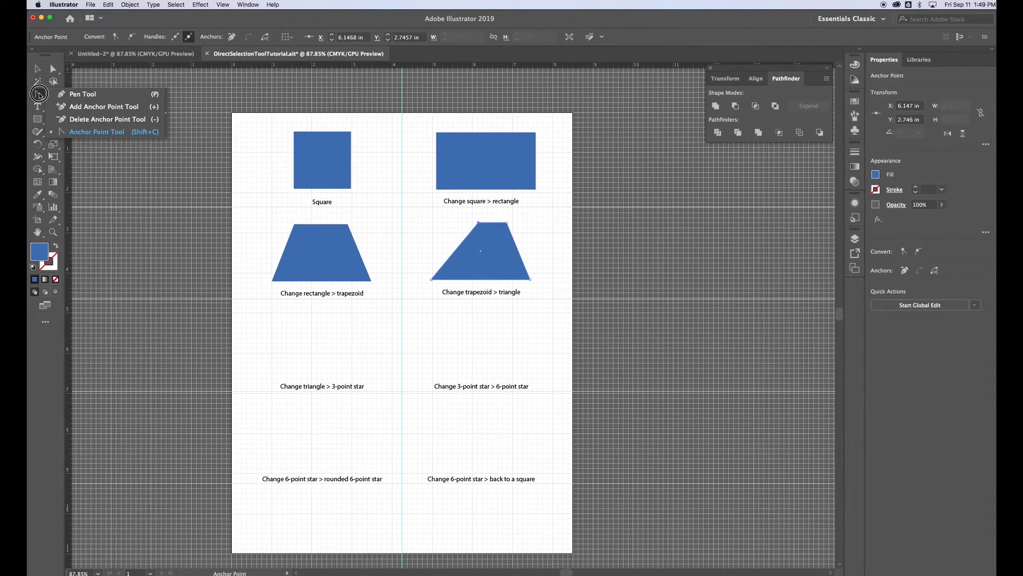
click(61, 94)
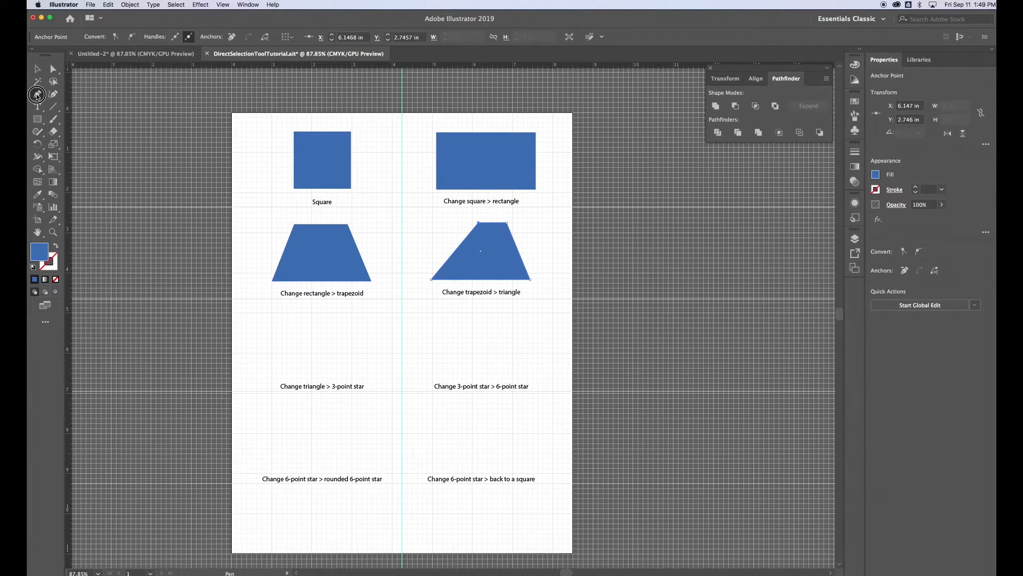
click(37, 95)
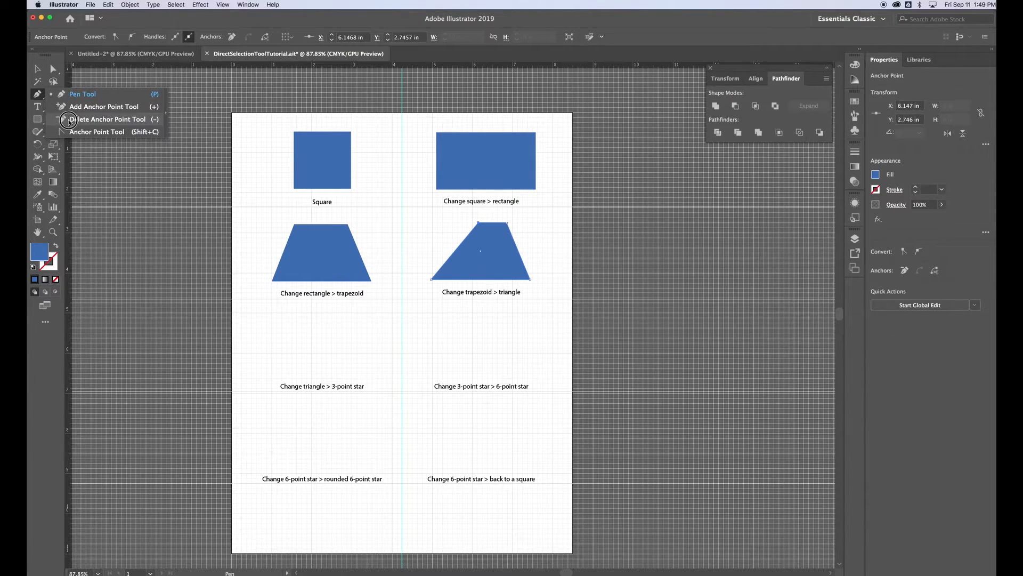
key(a)
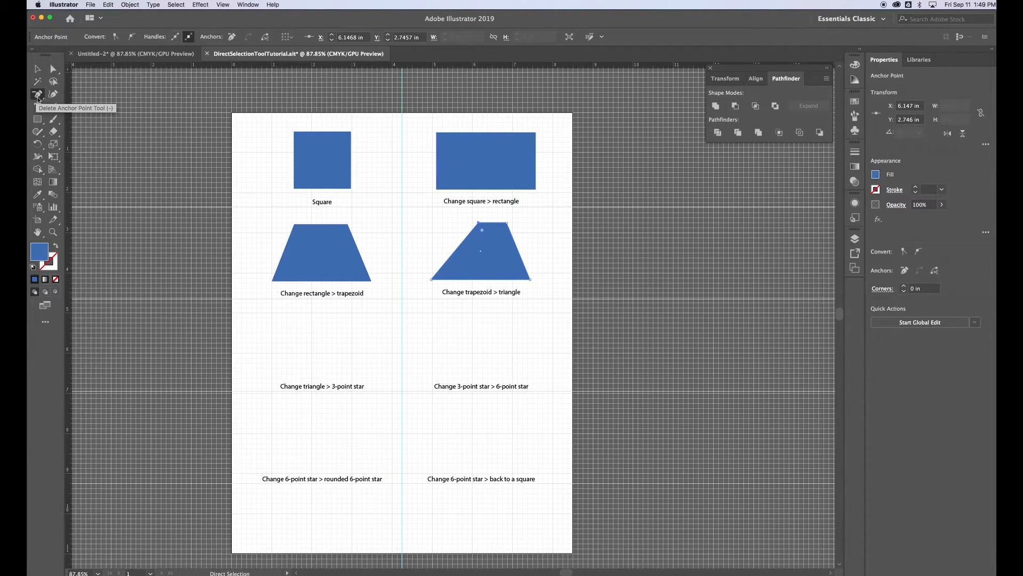
click(38, 96)
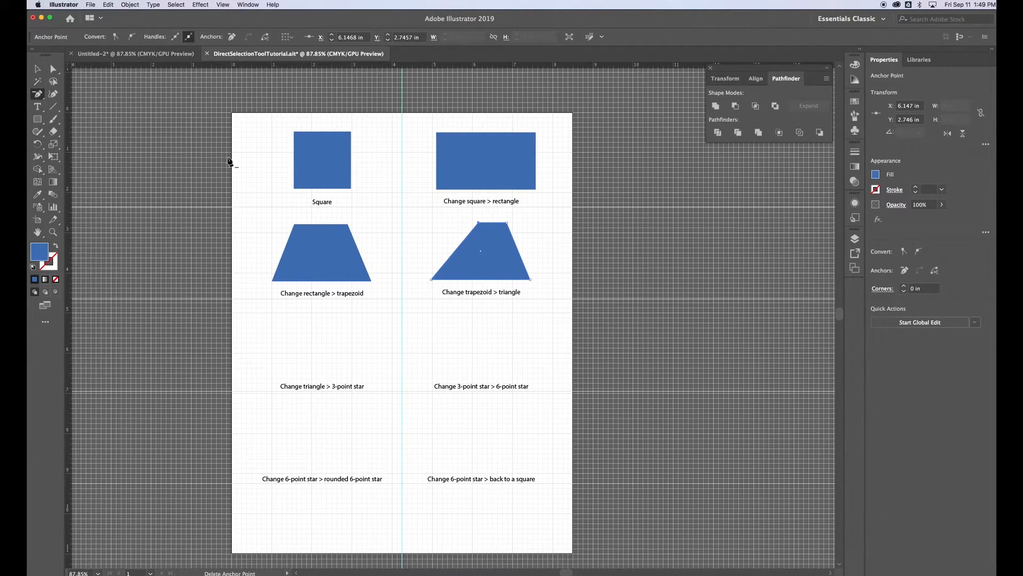
click(507, 223)
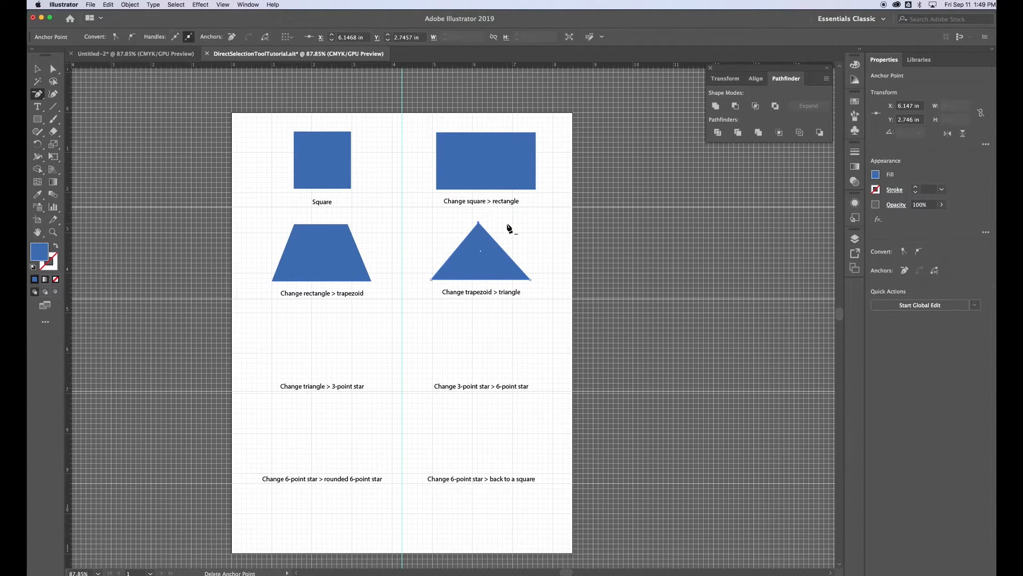
key(a)
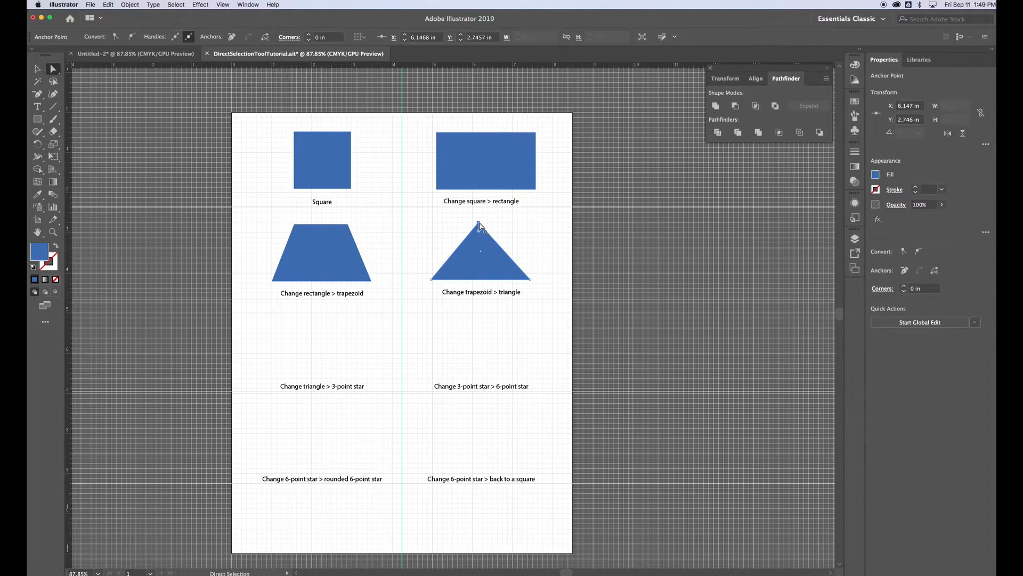
drag(480, 223, 481, 222)
click(500, 221)
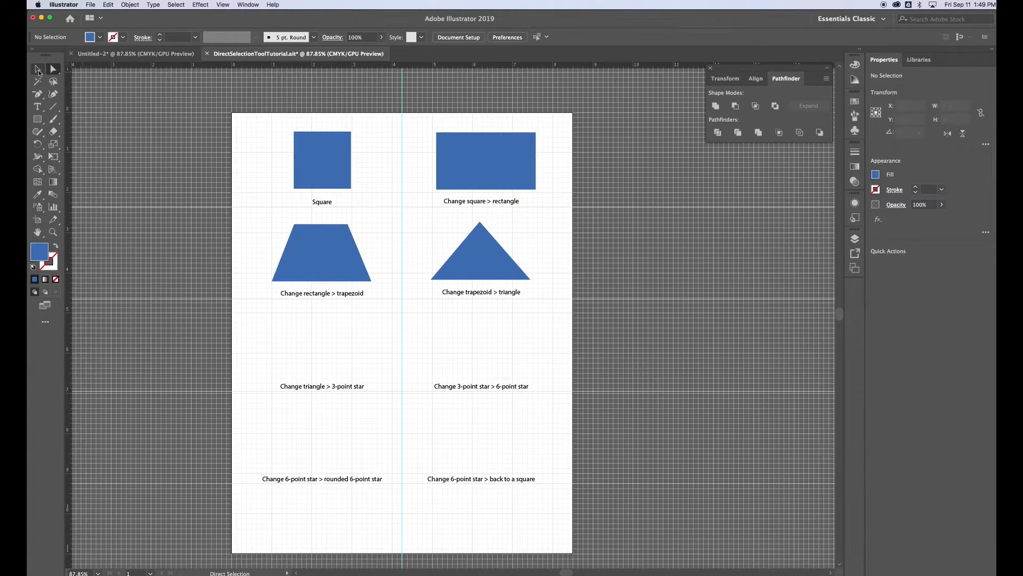
Duplicate the triangle, place the copy above the "Change triangle > 3-point star" label and deselect it
click(38, 69)
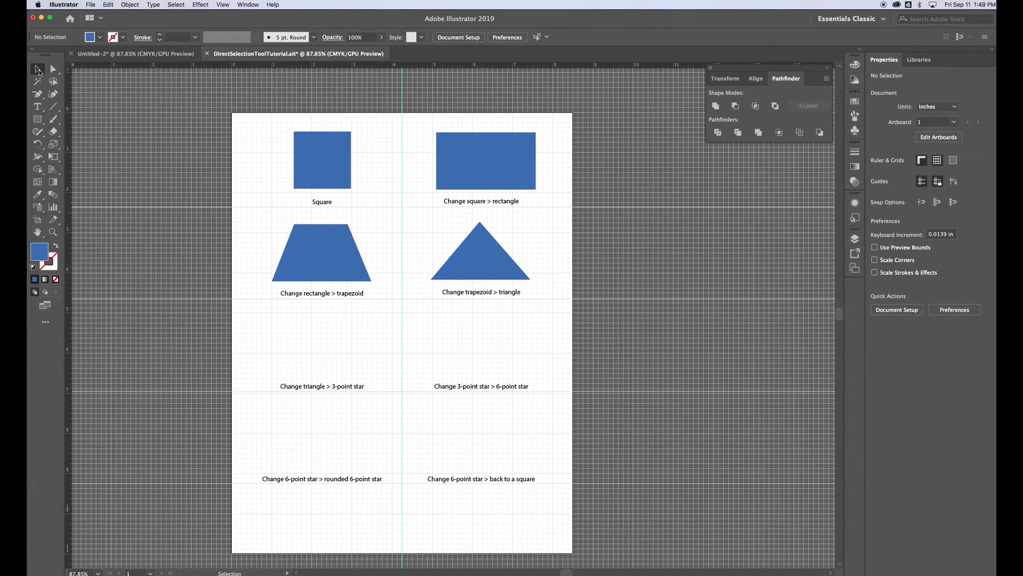
click(463, 252)
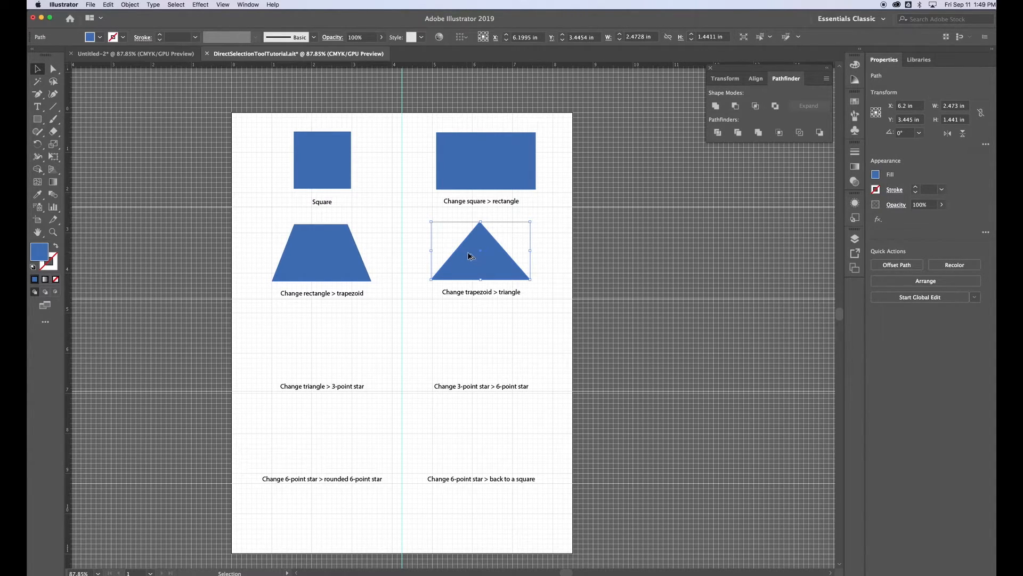
drag(468, 256, 314, 351)
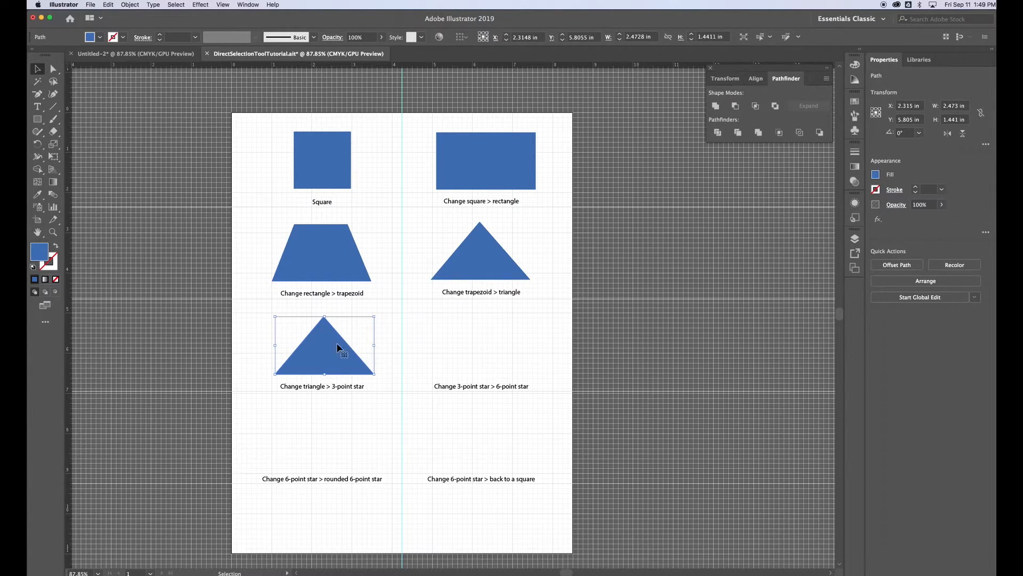
click(387, 335)
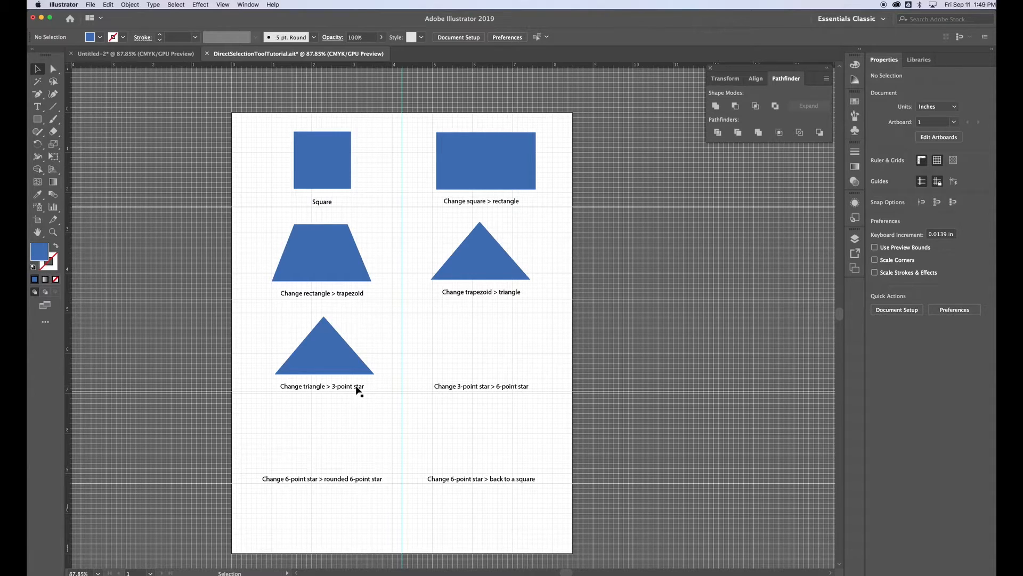
Add an anchor point near the midpoint of each of the copied triangle's three sides
click(317, 348)
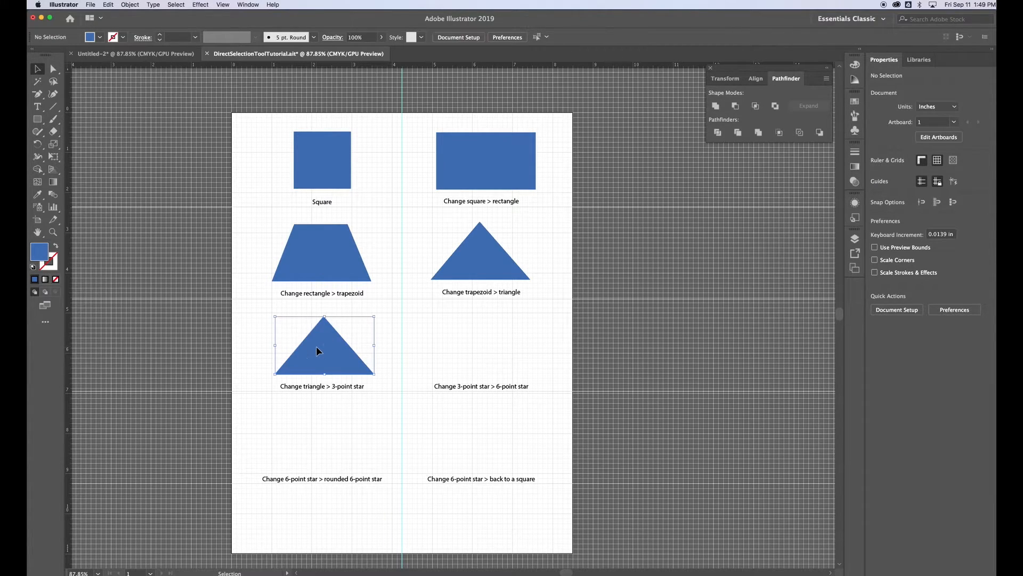
drag(38, 94, 114, 111)
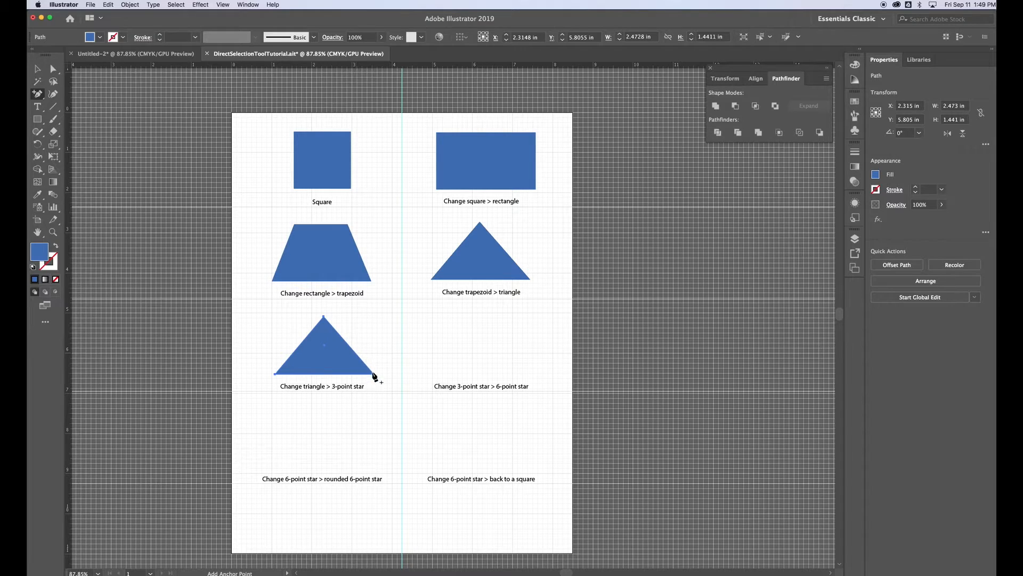
click(347, 344)
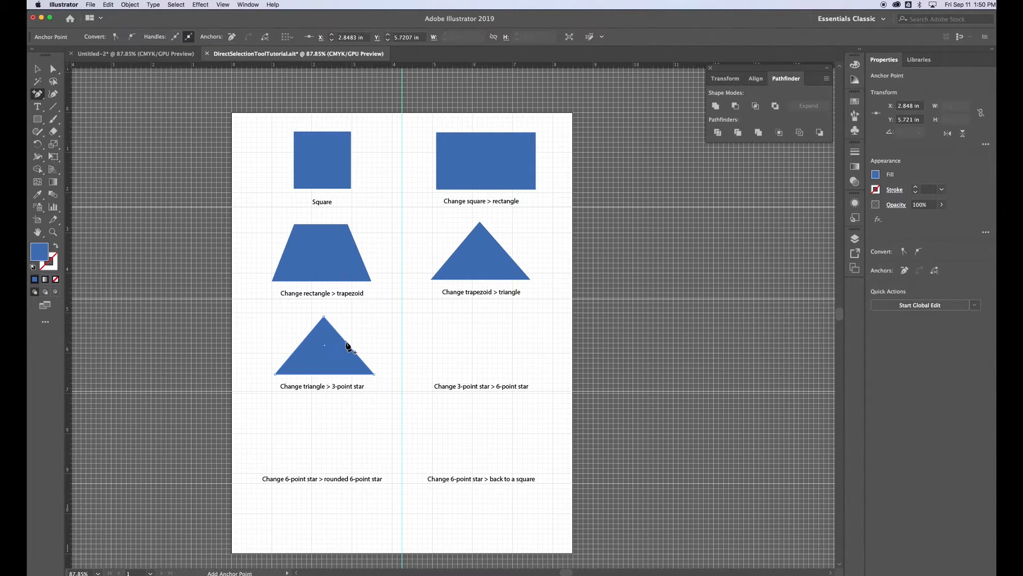
click(327, 379)
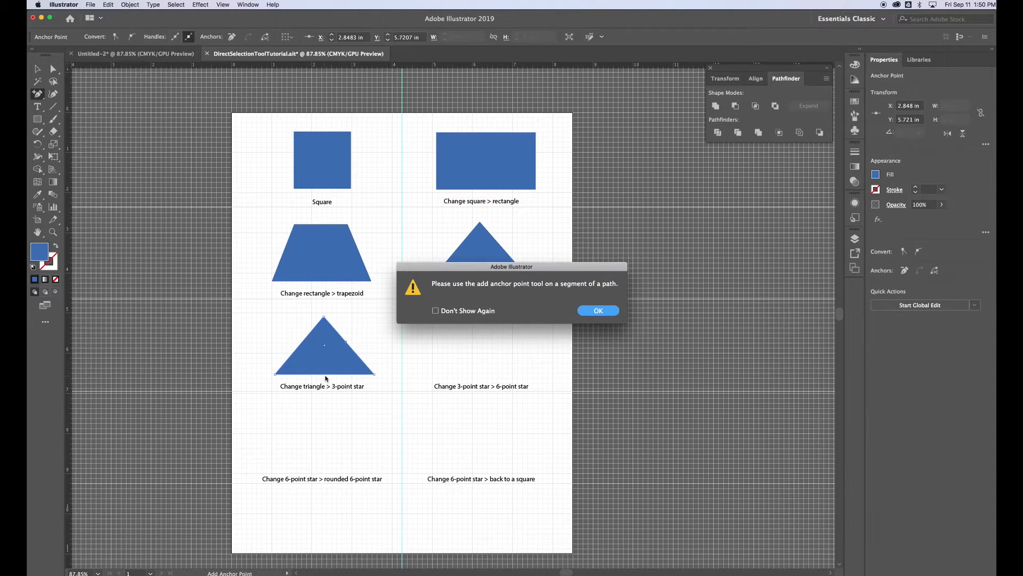
click(593, 312)
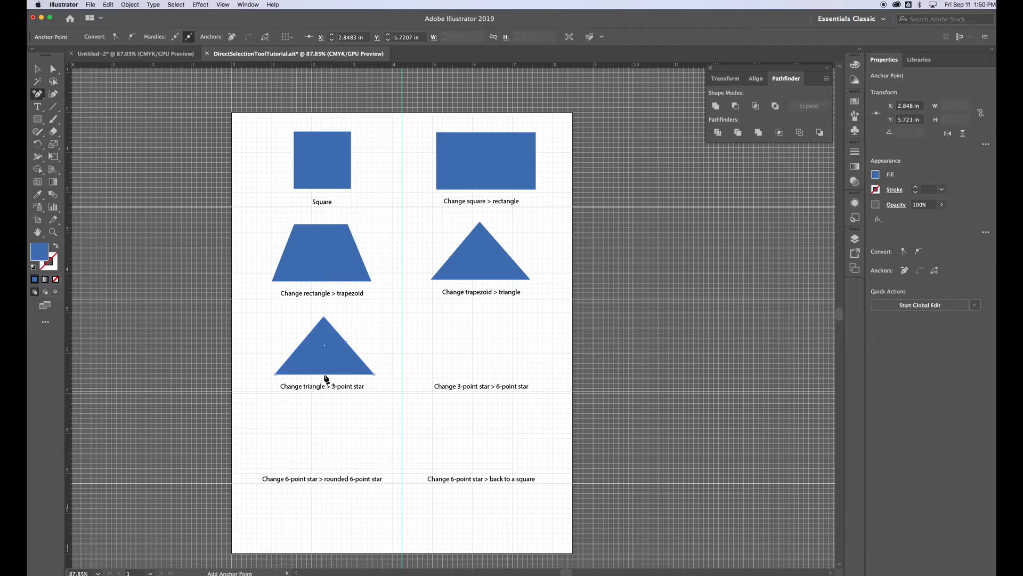
click(324, 374)
click(303, 346)
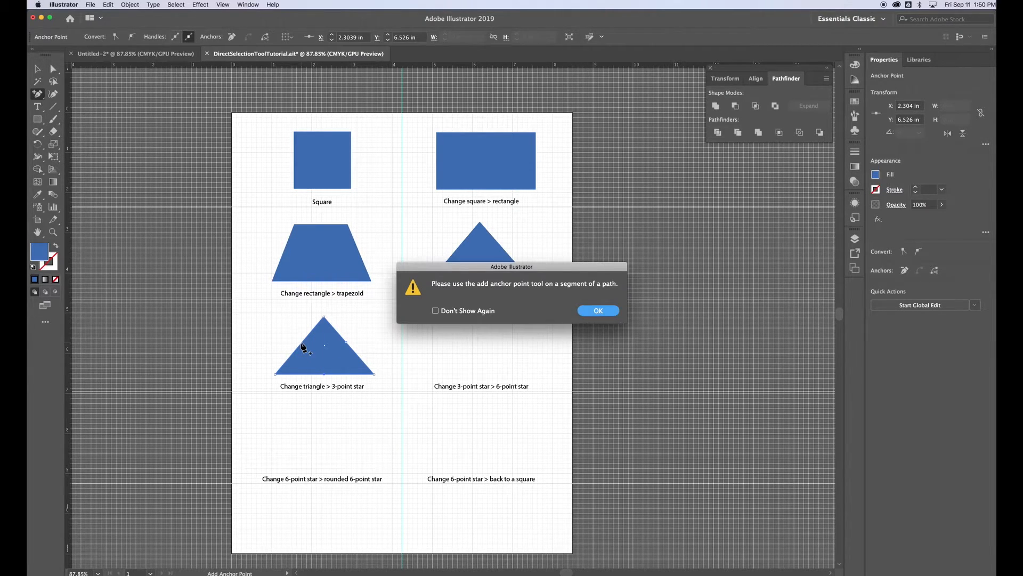
click(595, 313)
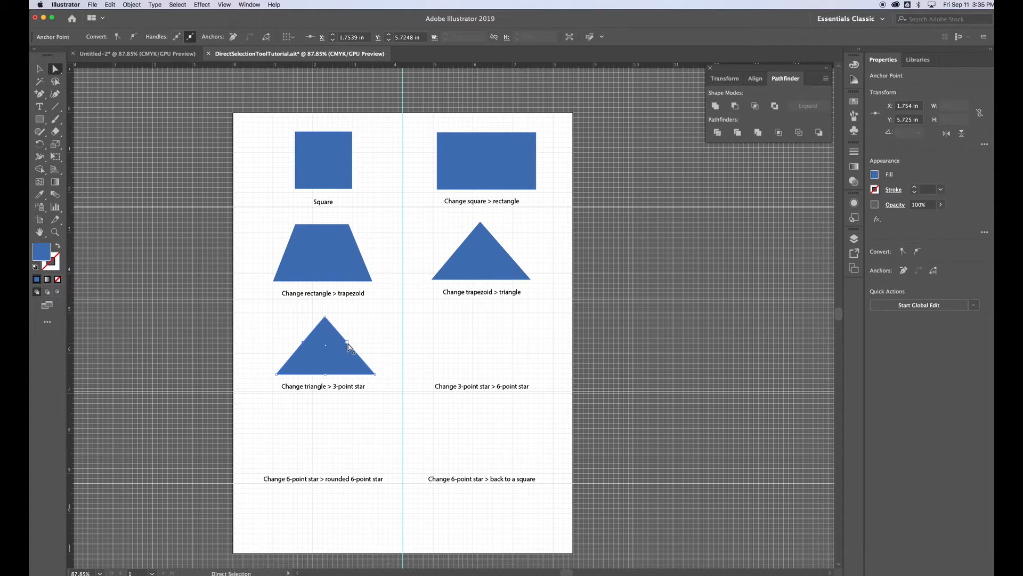
Pull the three mid-side anchor points inward toward the triangle's center to form an even three-point star, and deselect it
drag(349, 345, 319, 354)
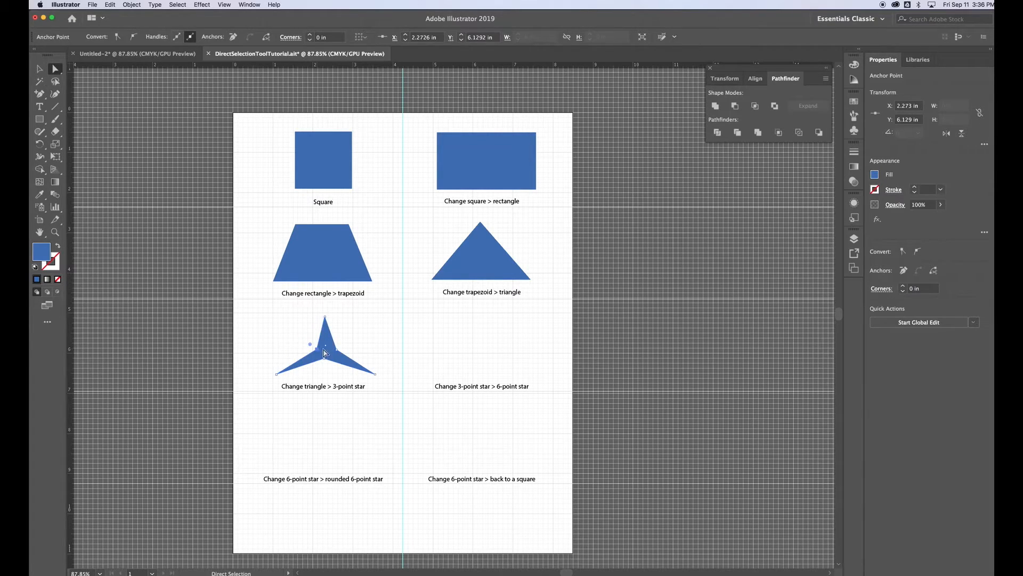
click(337, 354)
mouse_move(334, 350)
mouse_down()
mouse_move(325, 360)
mouse_move(318, 350)
mouse_up()
drag(327, 364, 329, 364)
click(385, 346)
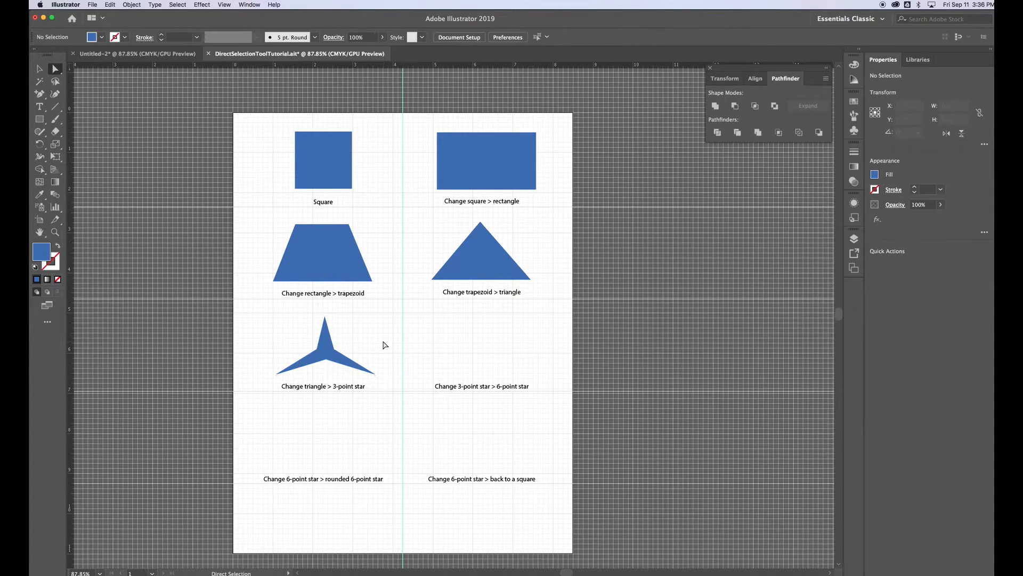
Lengthen the three-point star's upper arm by moving its tip up to about Y 4.82 in, and deselect it
click(326, 337)
click(326, 318)
drag(326, 318, 325, 307)
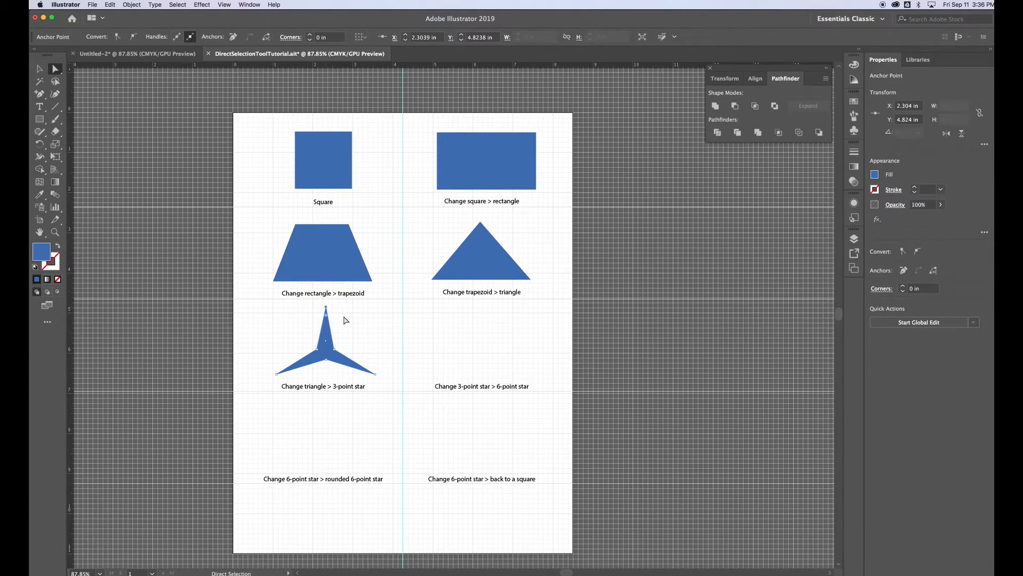
click(344, 337)
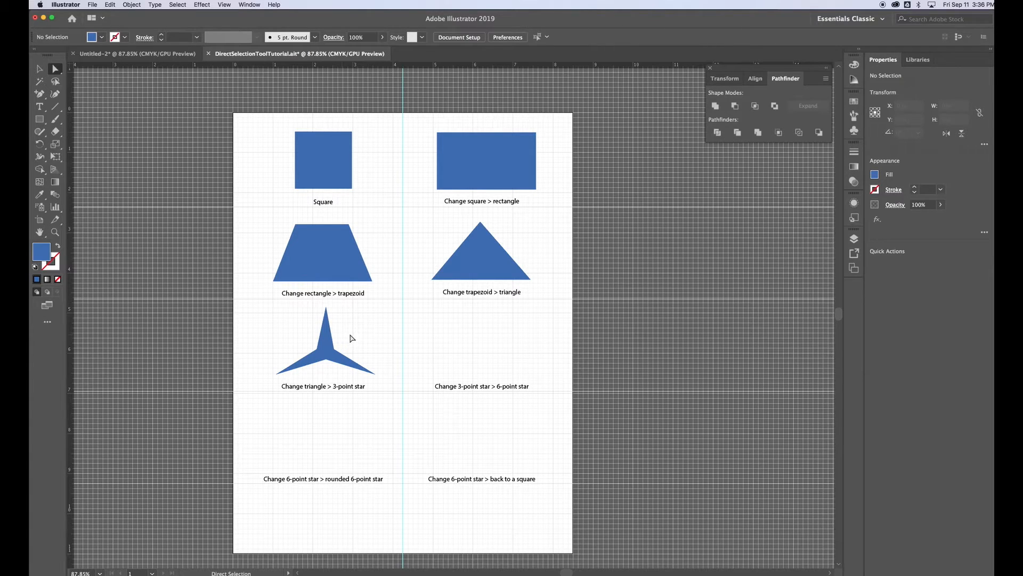
Duplicate the three-point star twice above the "Change 3-point star > 6-point star" label, with the two copies overlapping side by side
click(40, 70)
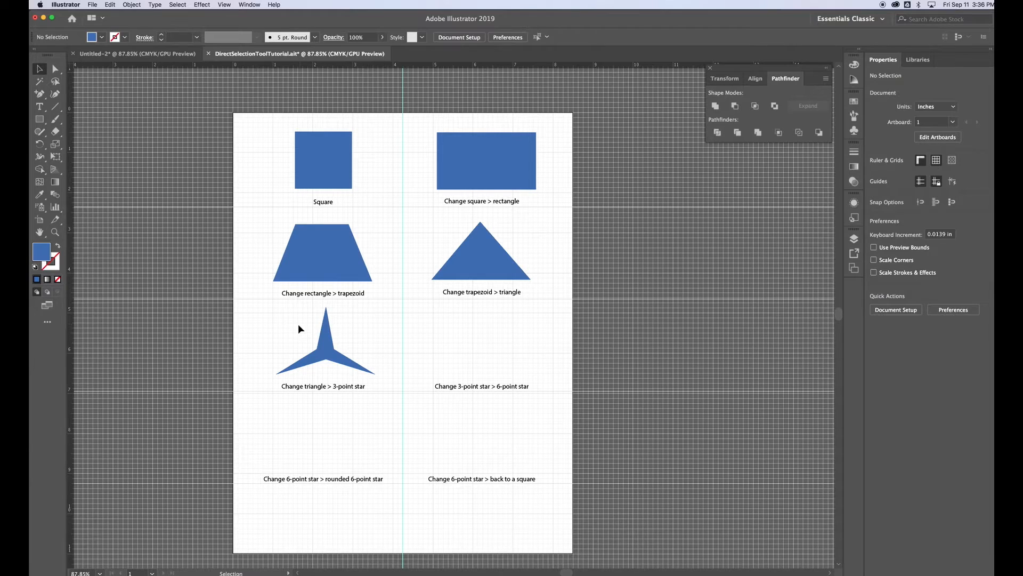
click(326, 352)
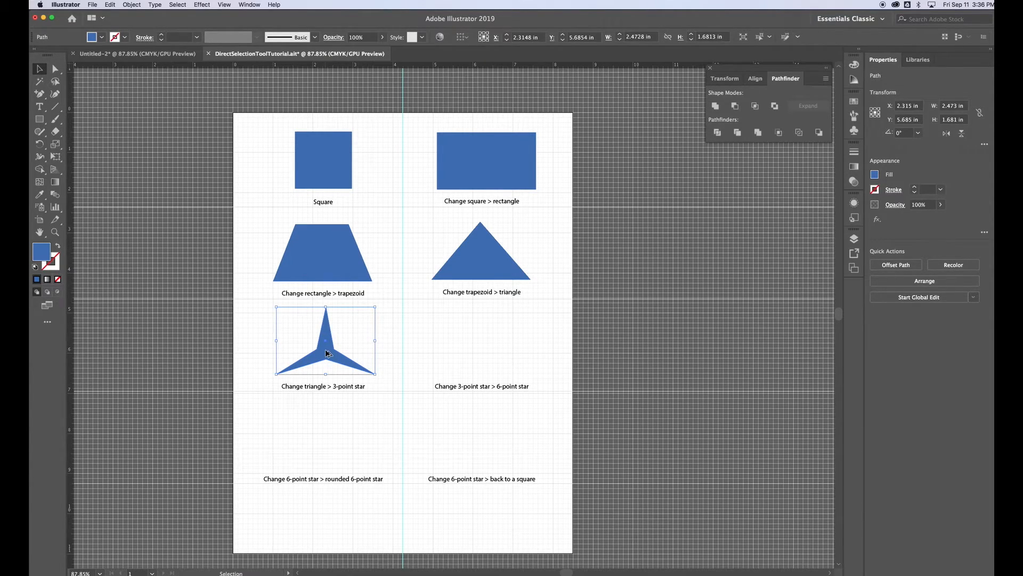
drag(327, 354, 500, 359)
Reflect one copied three-point star across the horizontal axis and center it over the other copy to form a six-point star
drag(551, 308, 518, 351)
key(super+z)
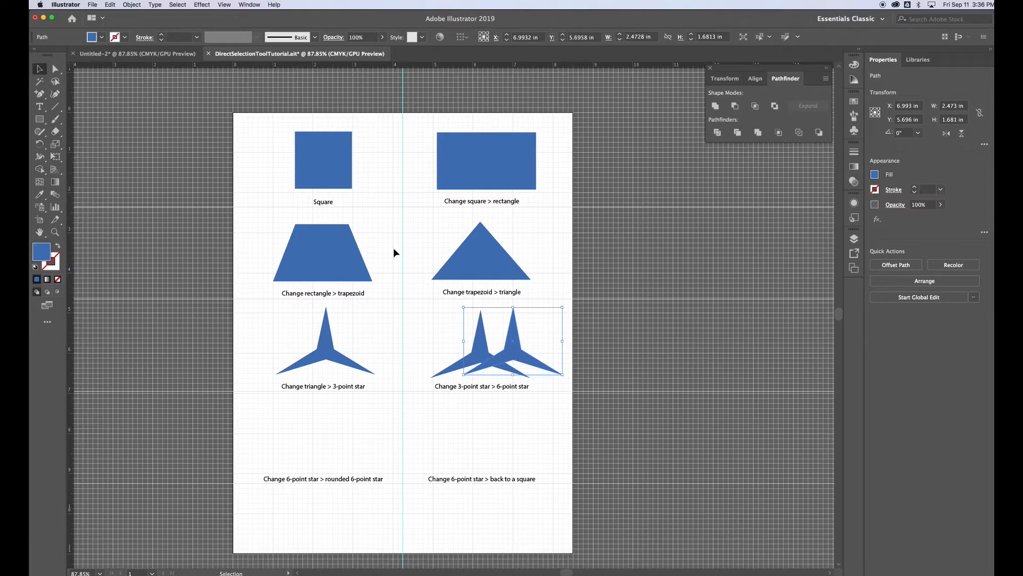
click(131, 4)
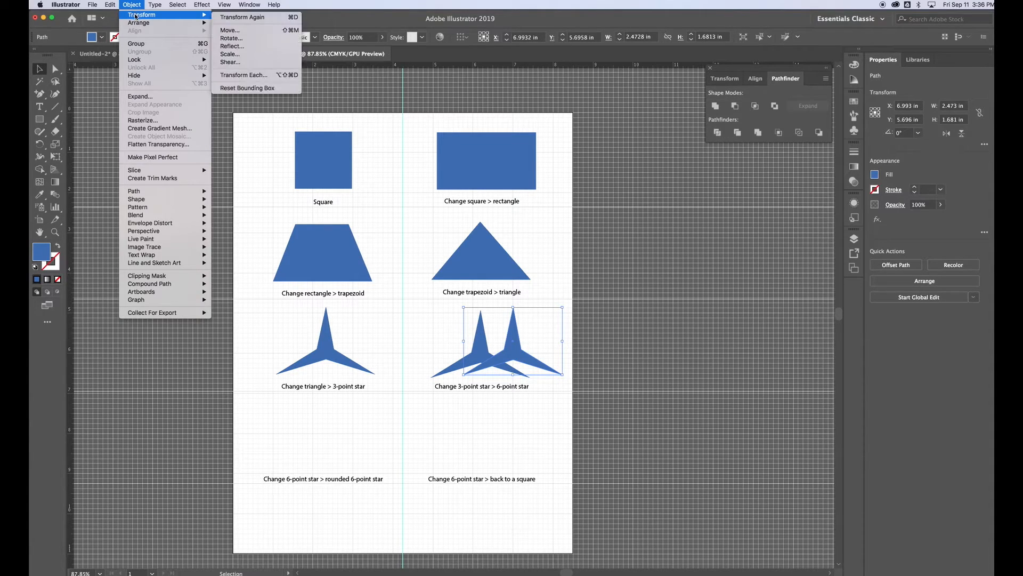
mouse_move(136, 19)
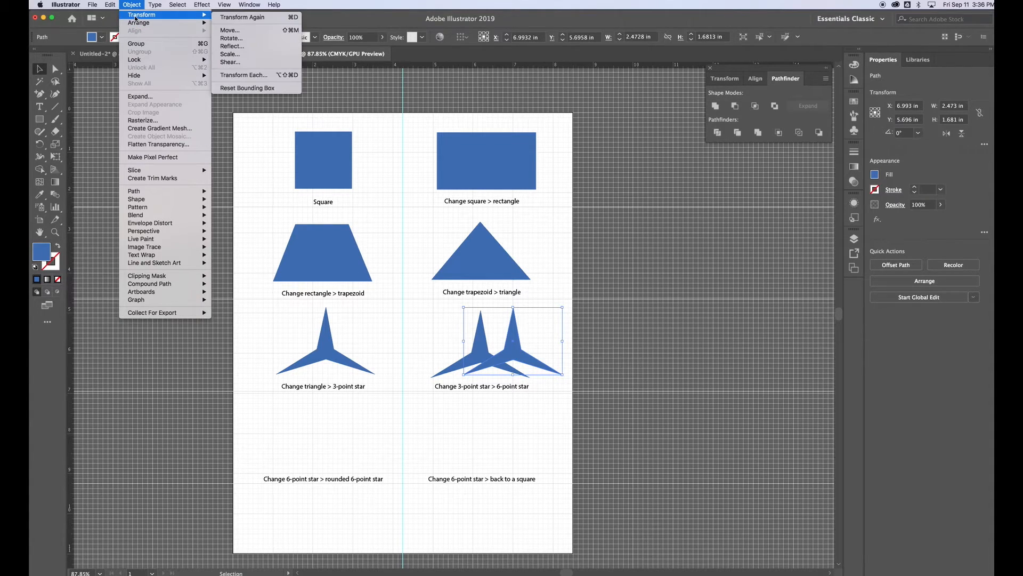
click(231, 46)
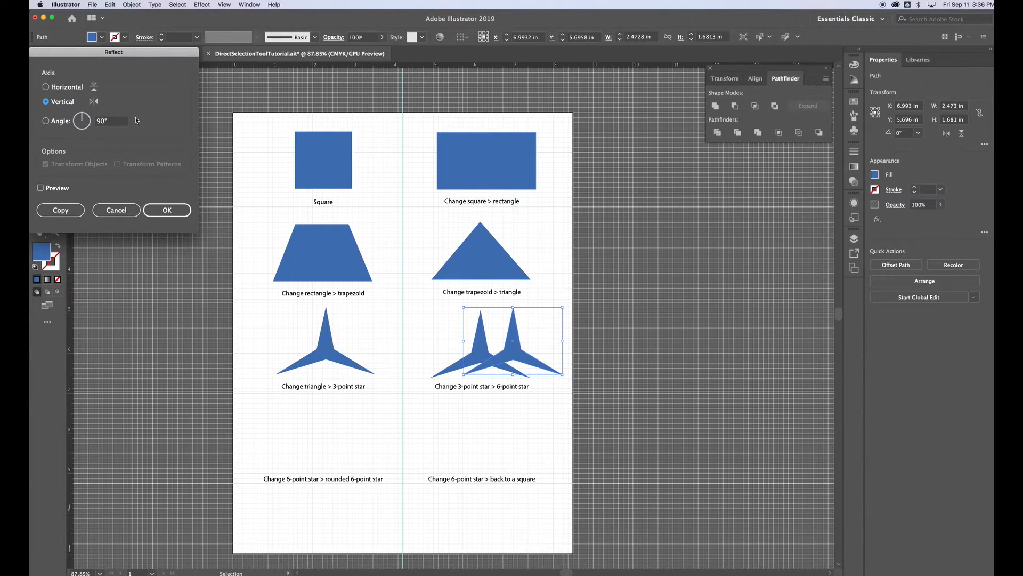
click(46, 87)
click(169, 211)
drag(515, 328, 491, 355)
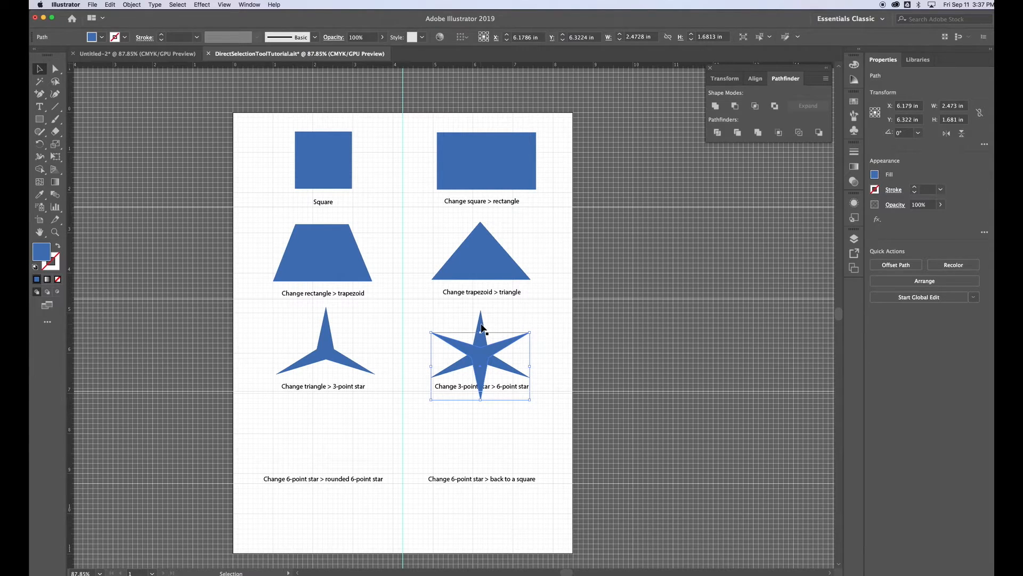
Select both overlapping three-point stars and unite them into a single shape with Pathfinder
click(481, 330)
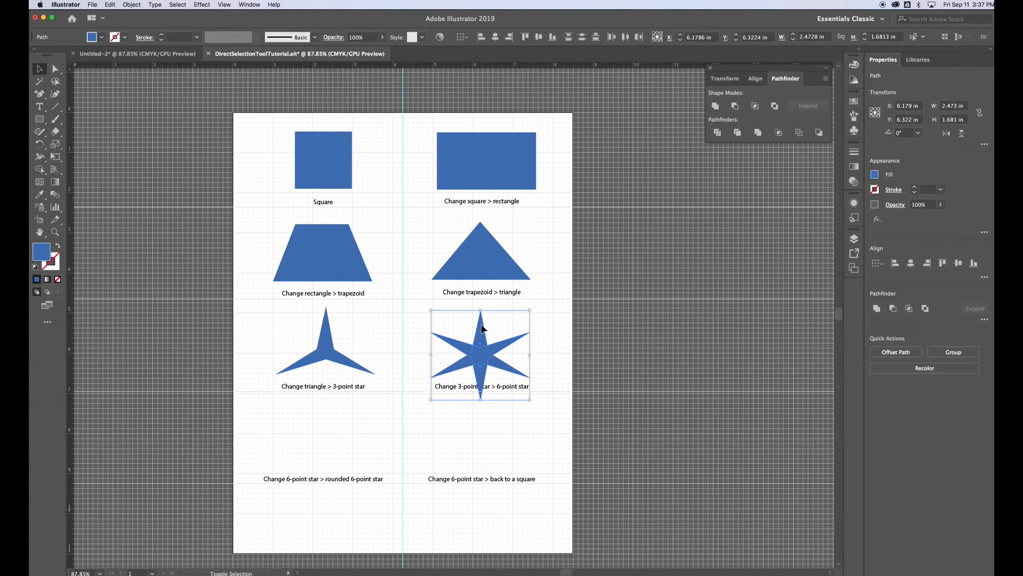
drag(418, 309, 535, 366)
click(710, 69)
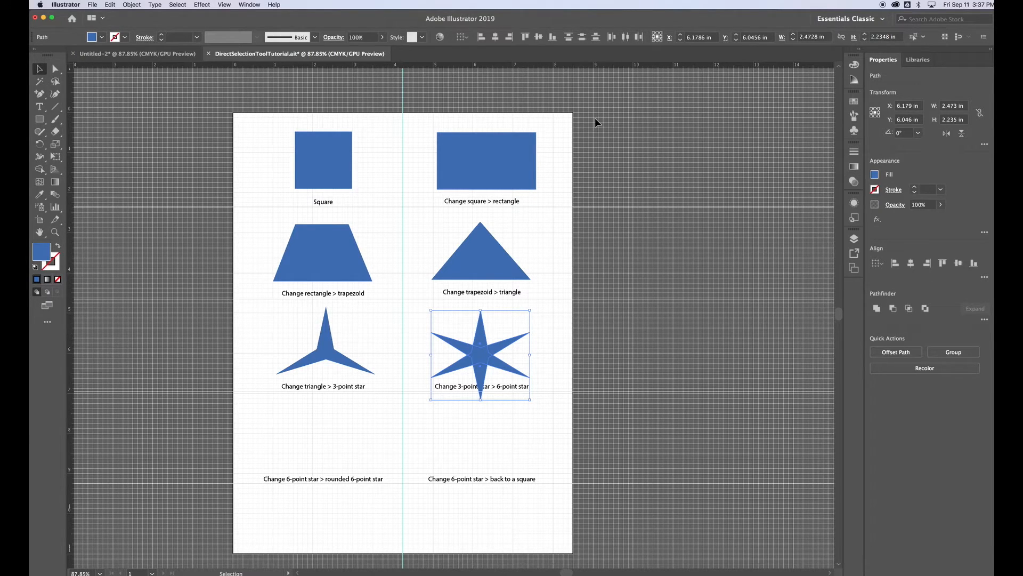
click(245, 5)
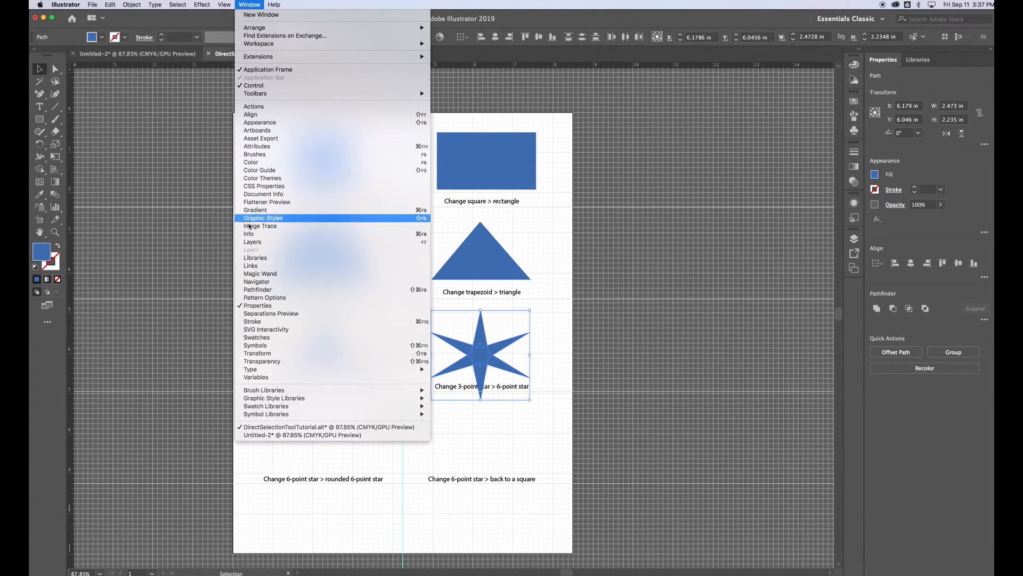
click(251, 289)
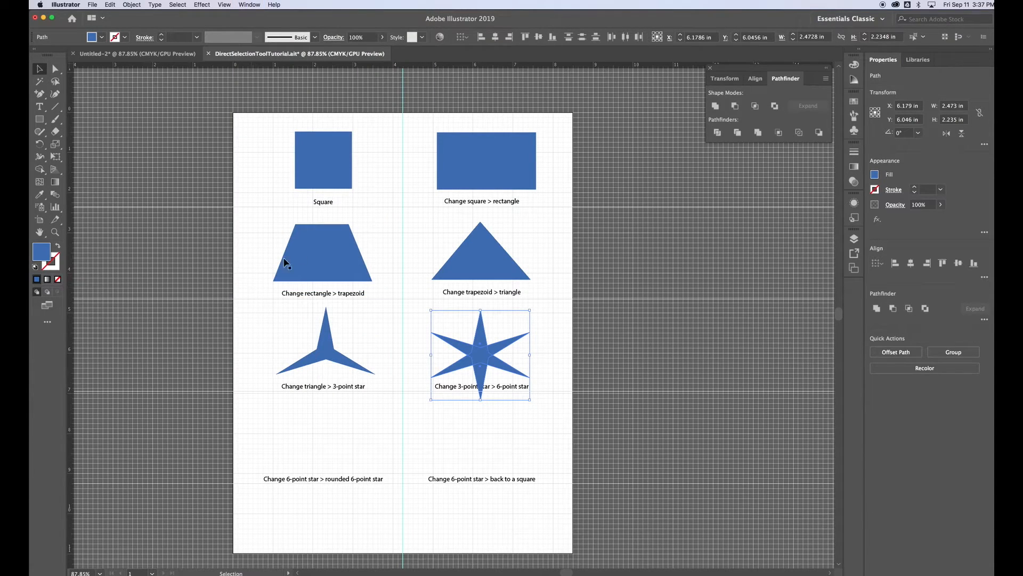
drag(778, 70, 693, 187)
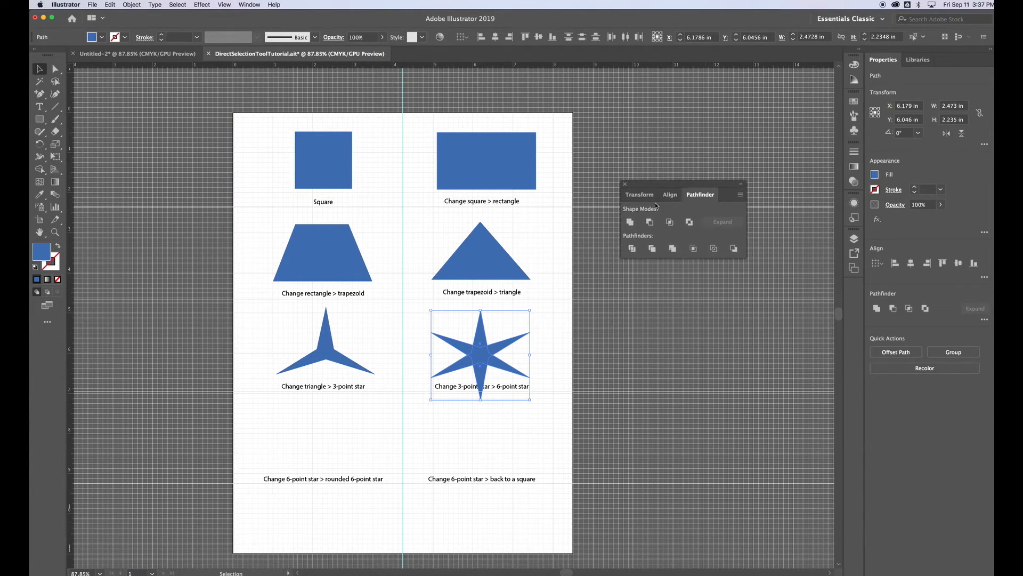
click(630, 224)
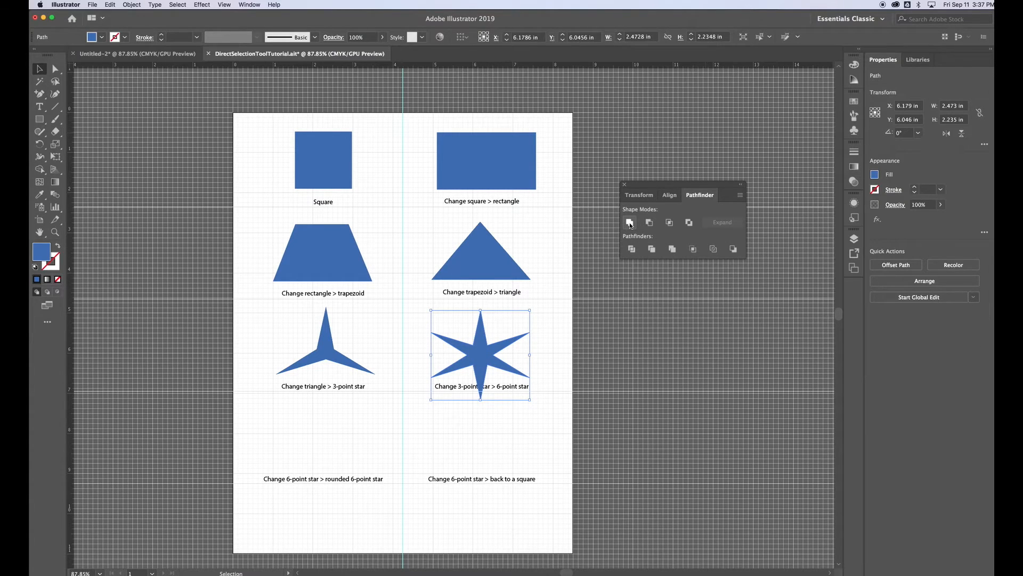
Shrink the six-point star to about 1.74 by 1.58 in above its label, and copy it above the "rounded 6-point star" label
drag(529, 400, 489, 345)
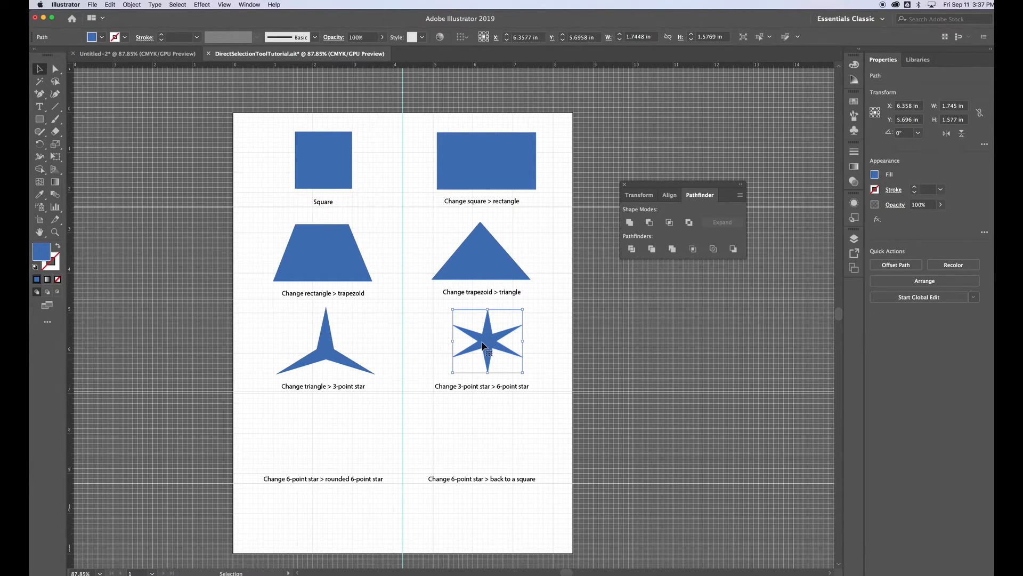
drag(492, 341, 329, 438)
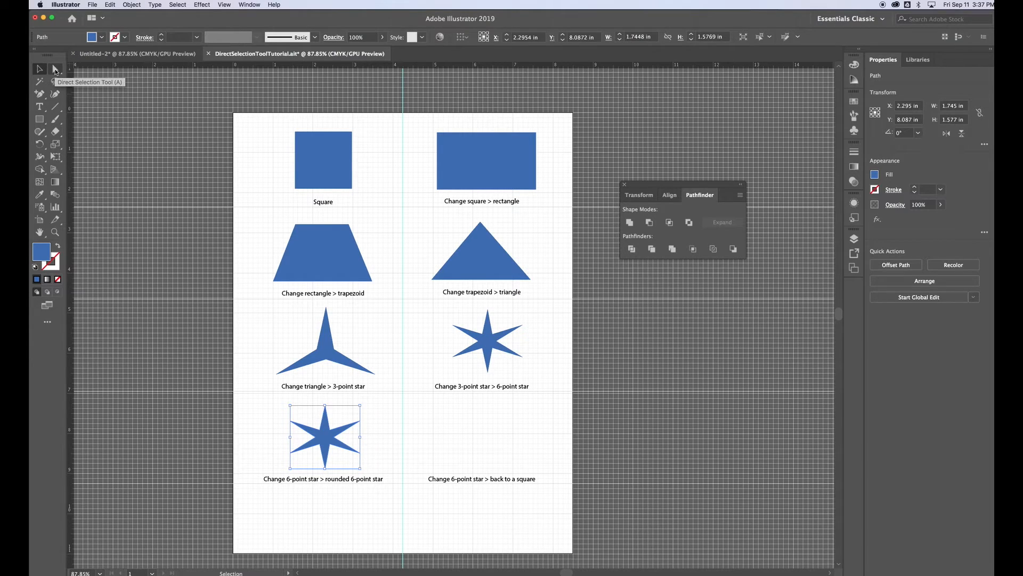
Round all corners of the copied six-point star by about 0.05 in, and deselect it
click(55, 70)
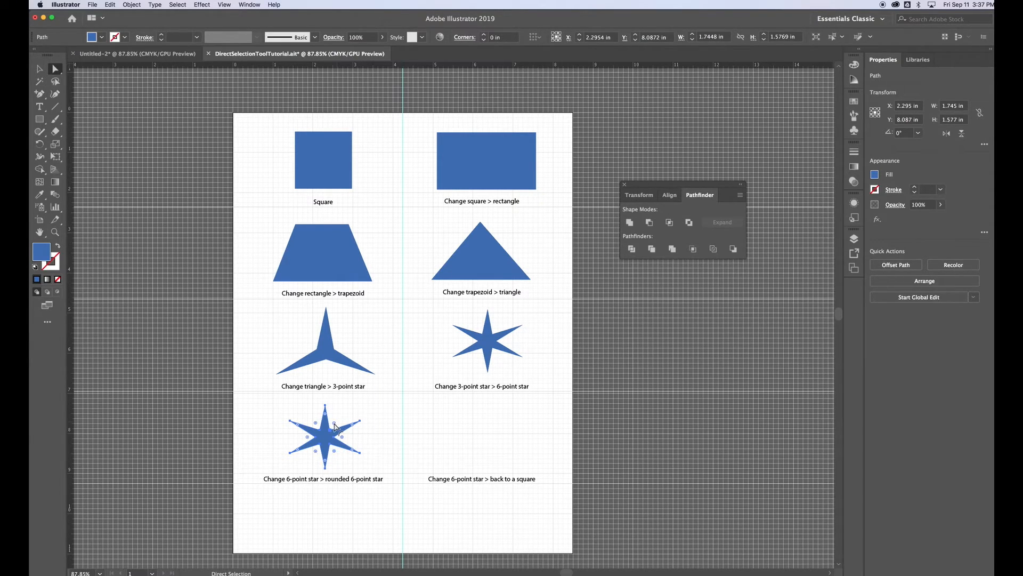
drag(335, 426, 341, 417)
click(381, 414)
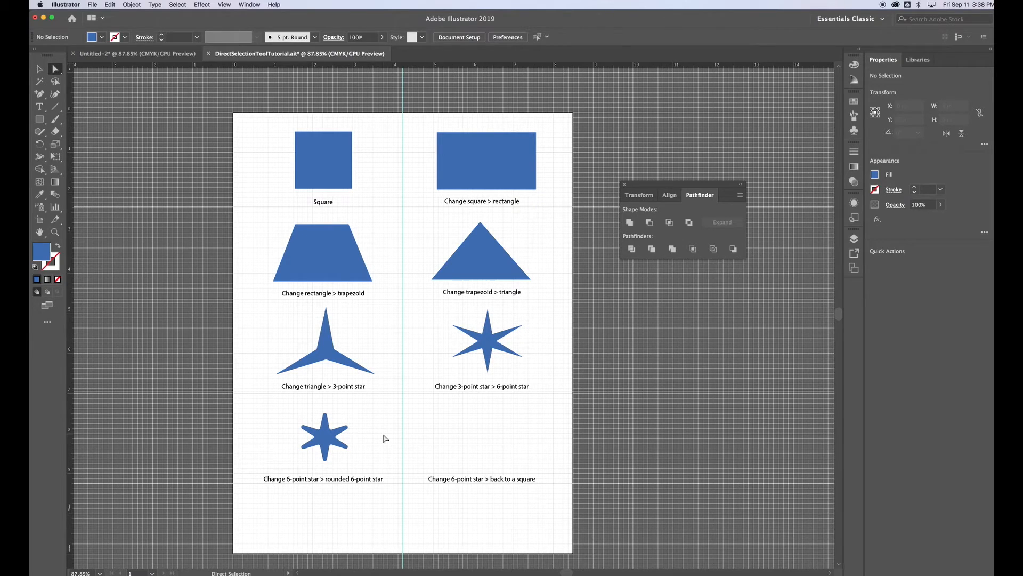
Increase the rounding of the inner corner between the rounded star's upper and upper-right arms, and deselect the star
click(336, 435)
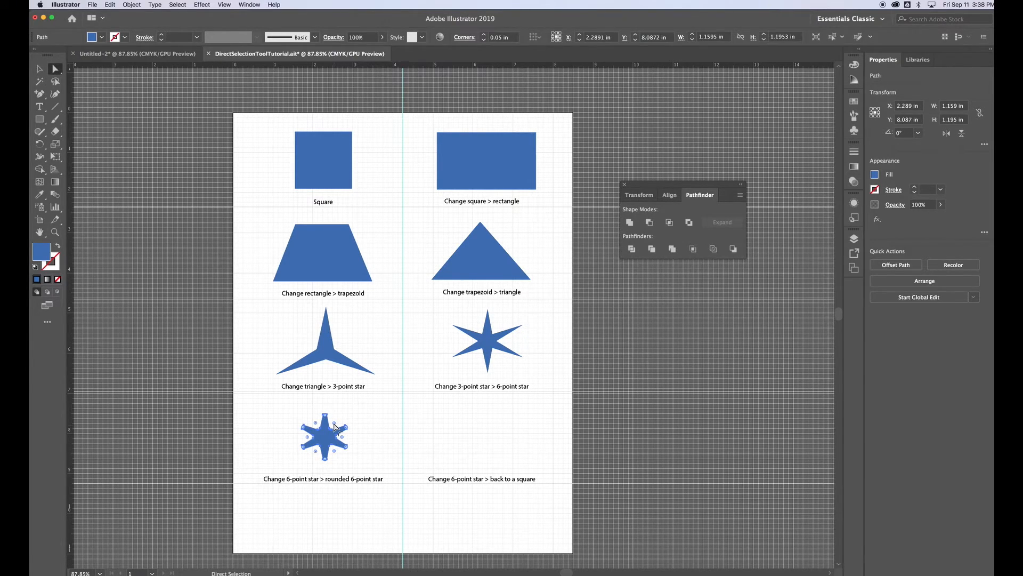
mouse_move(337, 428)
mouse_down()
mouse_move(328, 417)
mouse_move(342, 410)
mouse_move(335, 425)
mouse_up()
key(ctrl+z)
click(373, 425)
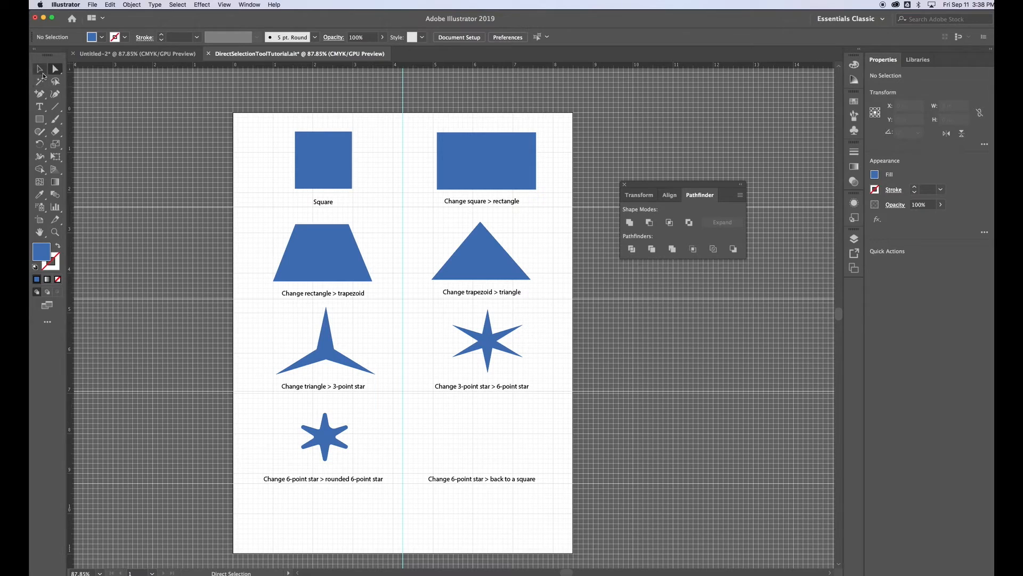
Duplicate the rounded star above the "Change 6-point star > back to a square" label and enlarge it to about 1.52 by 1.56 in
click(40, 69)
click(323, 438)
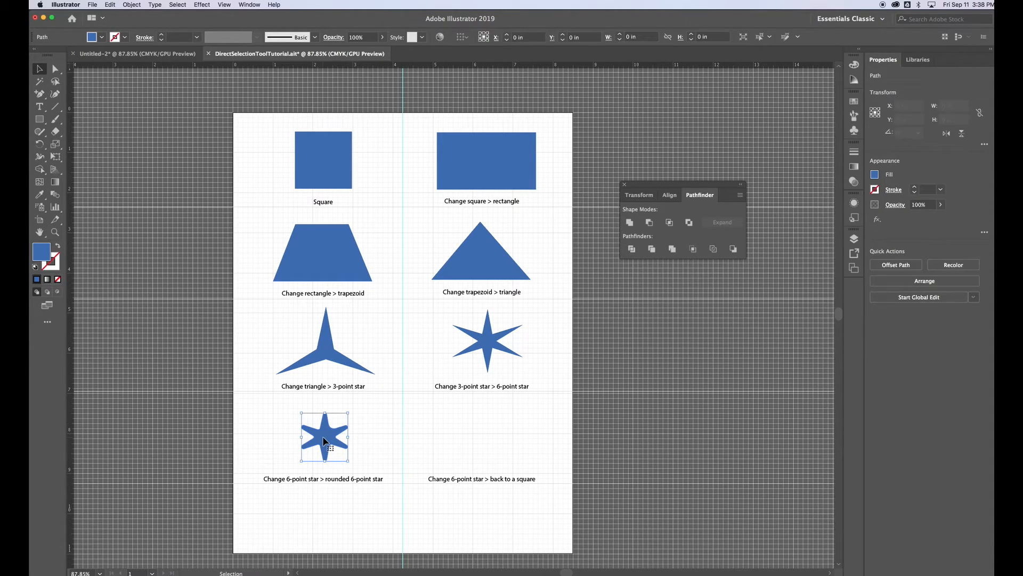
drag(330, 441, 488, 442)
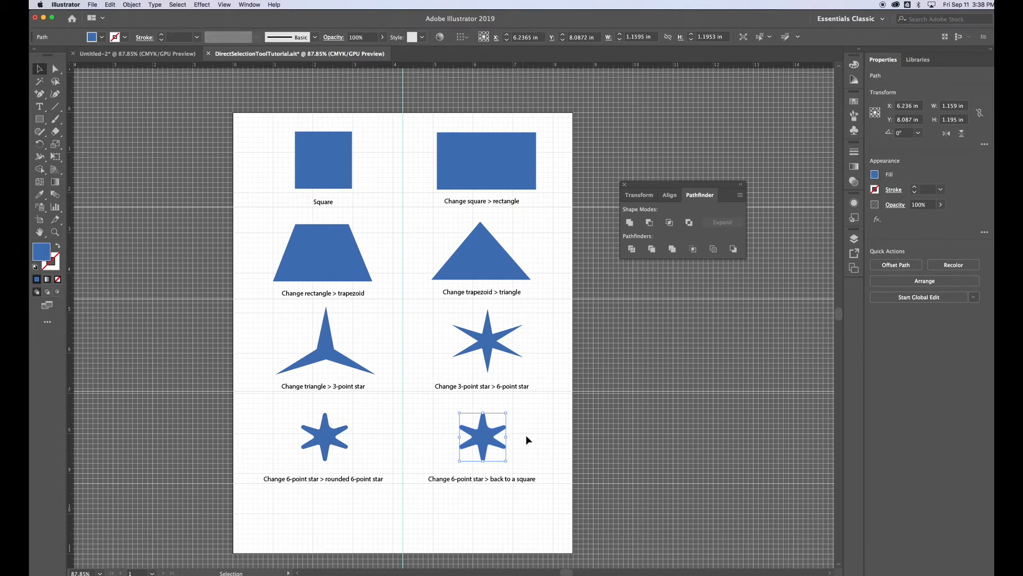
drag(507, 415, 484, 429)
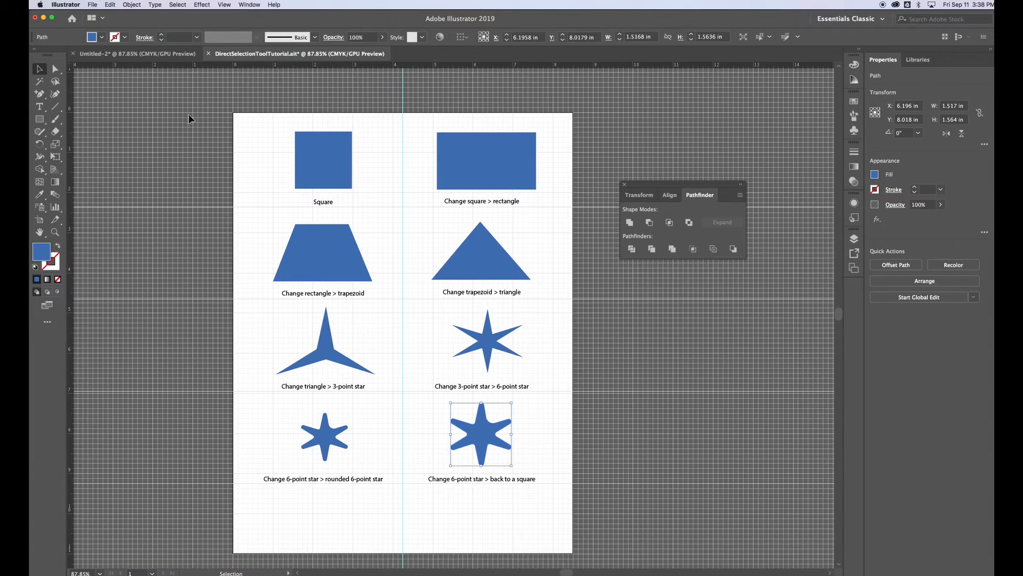
Delete an anchor point in the notch between the enlarged star's upper and upper-left arms with the Delete Anchor Point tool
click(55, 70)
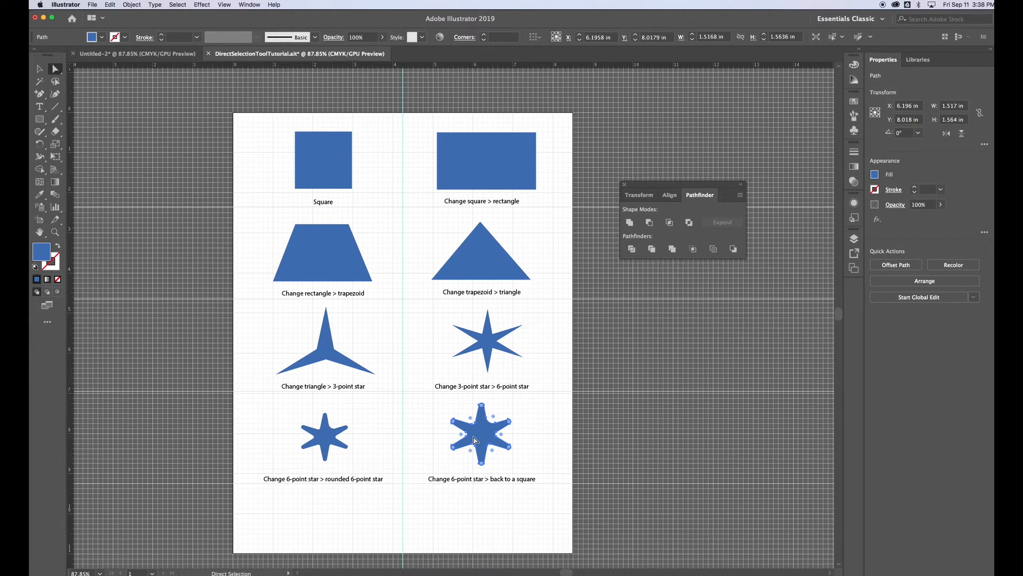
key(super)
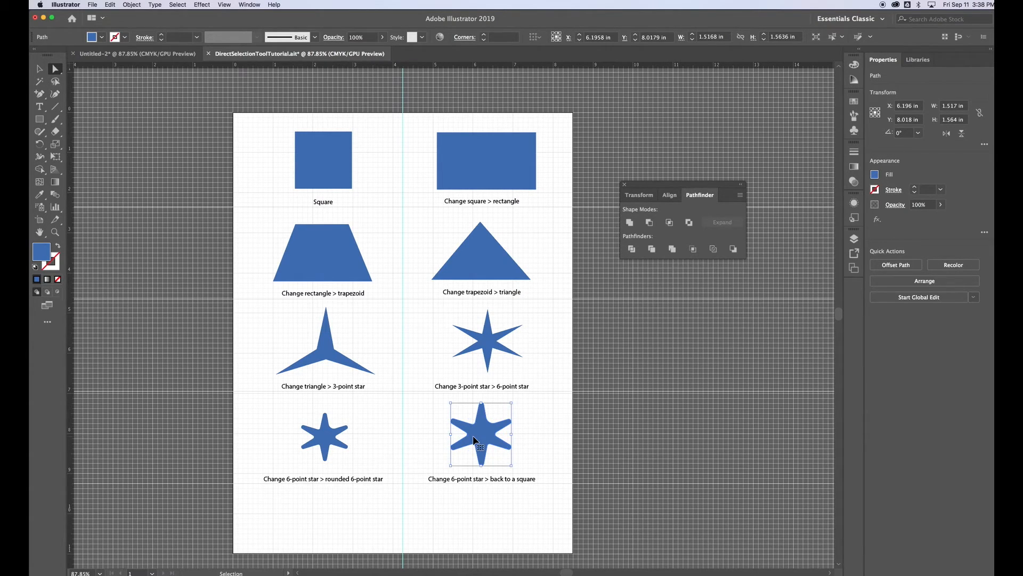
key(super+plus)
key(super+plus)
key(super+plus)
key(super+plus)
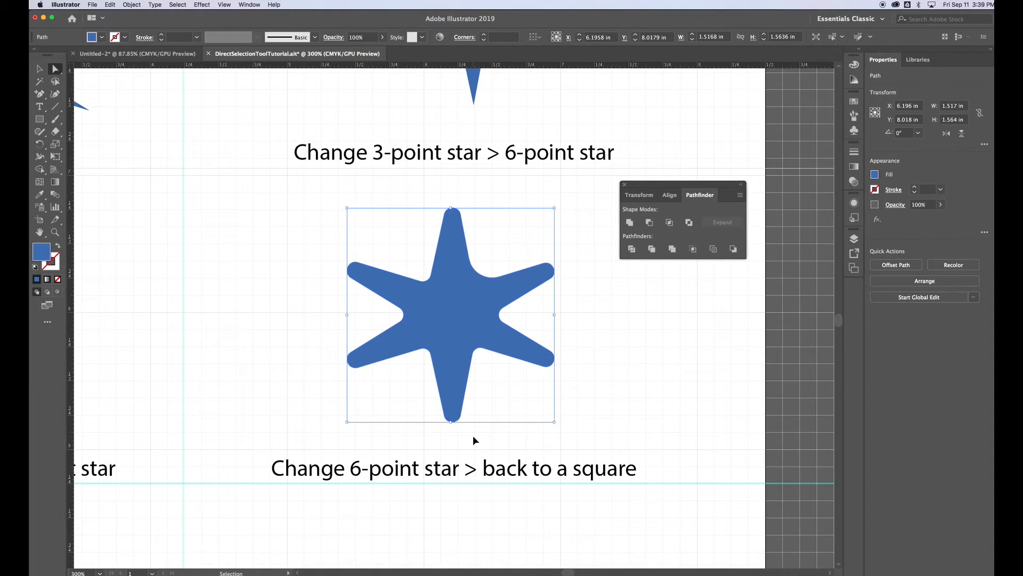
click(39, 96)
drag(40, 97, 103, 125)
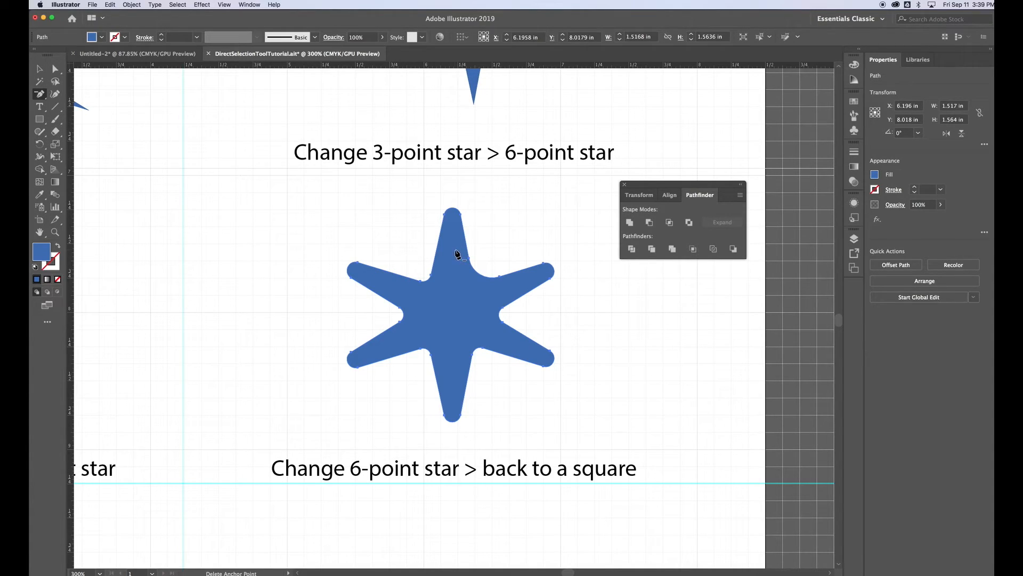
click(431, 278)
click(431, 278)
click(431, 278)
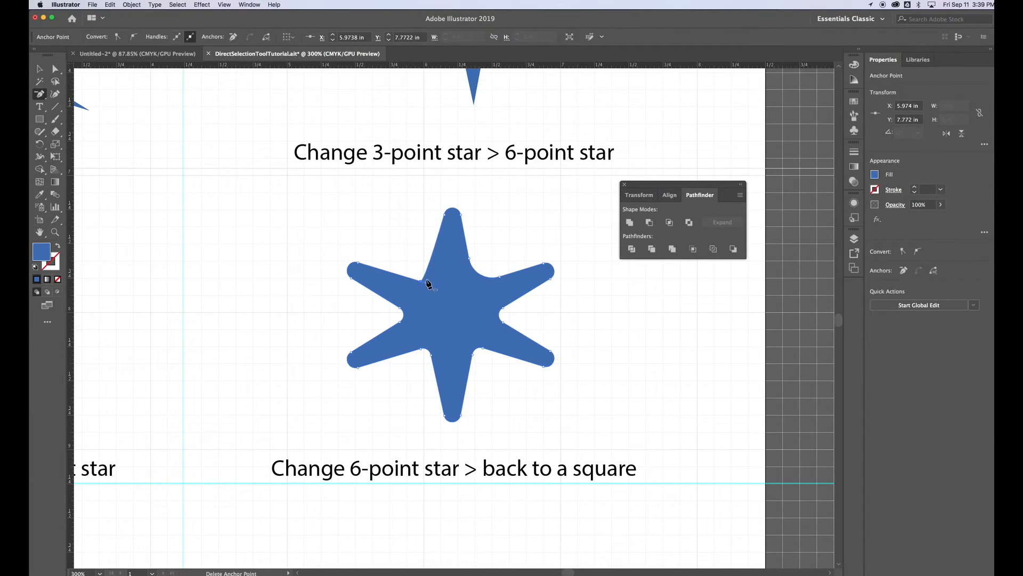
Delete the surplus anchor points along the star's left half, from the upper-left arm and notches to the bottom arm's tip
click(359, 266)
click(400, 310)
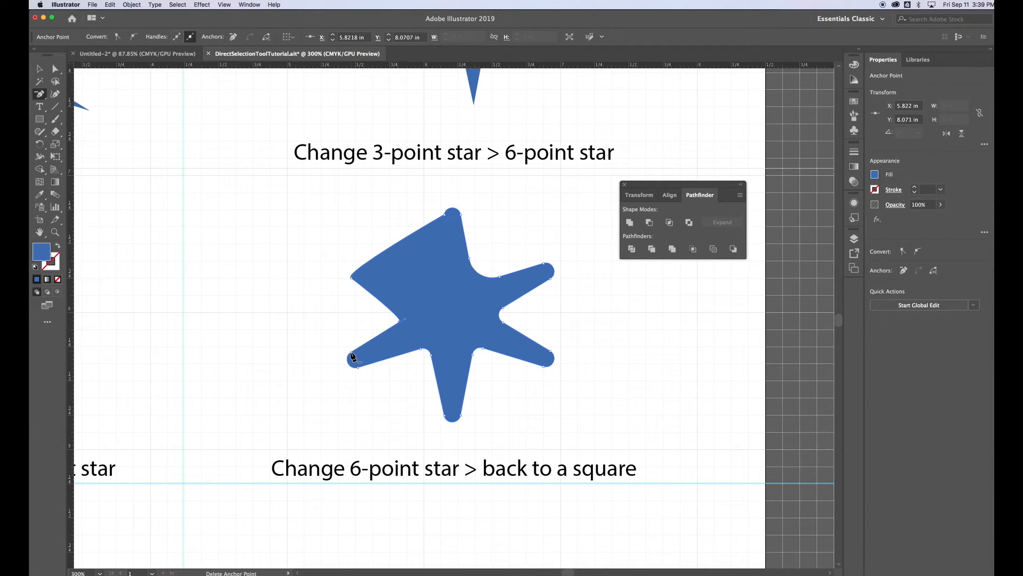
click(400, 323)
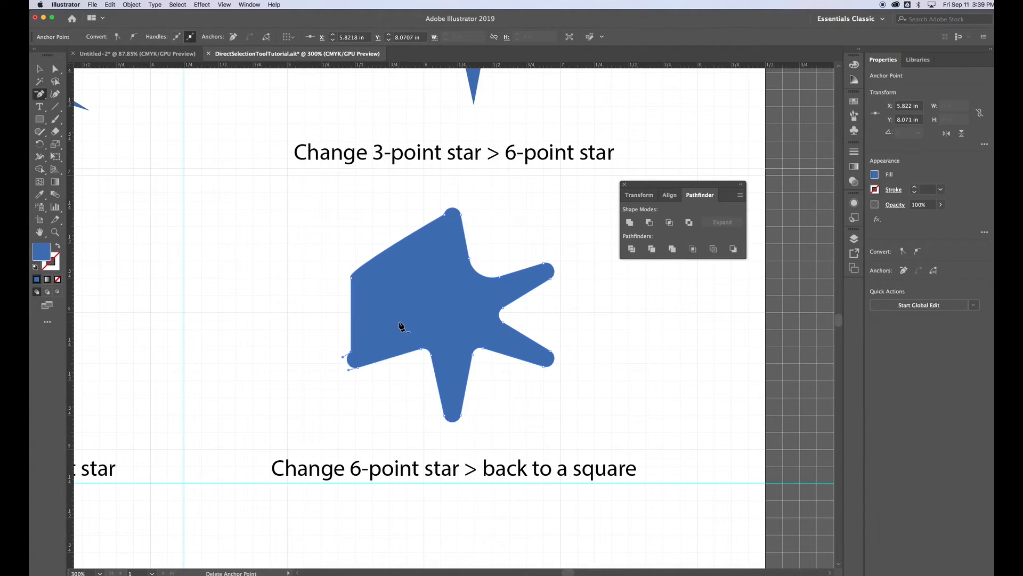
click(358, 367)
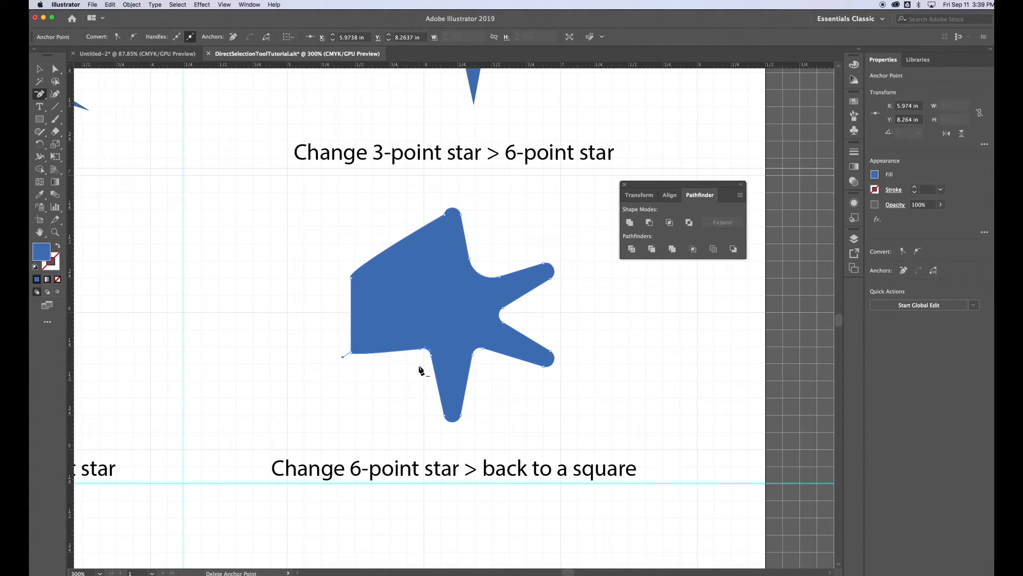
click(424, 349)
click(430, 353)
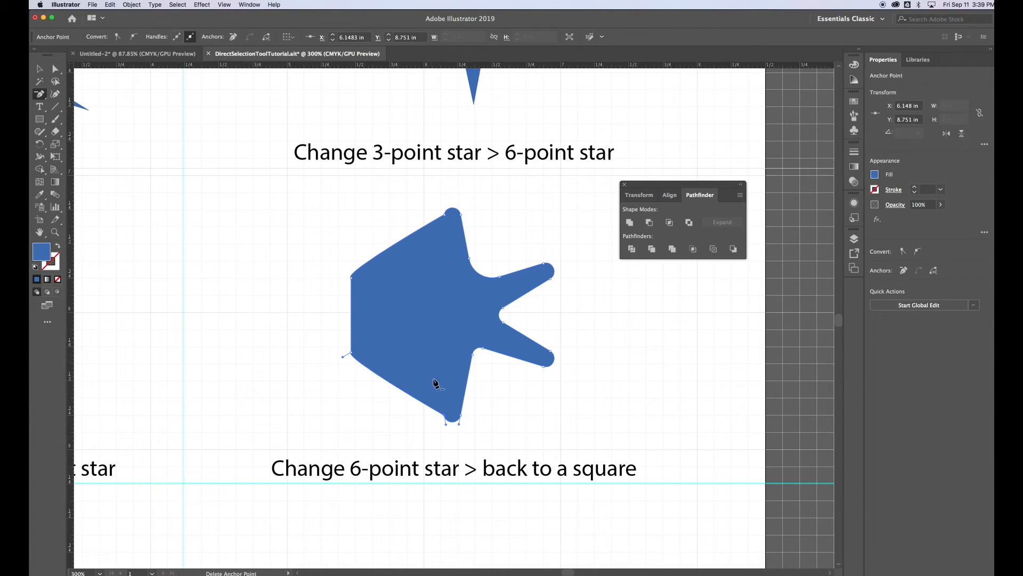
click(444, 415)
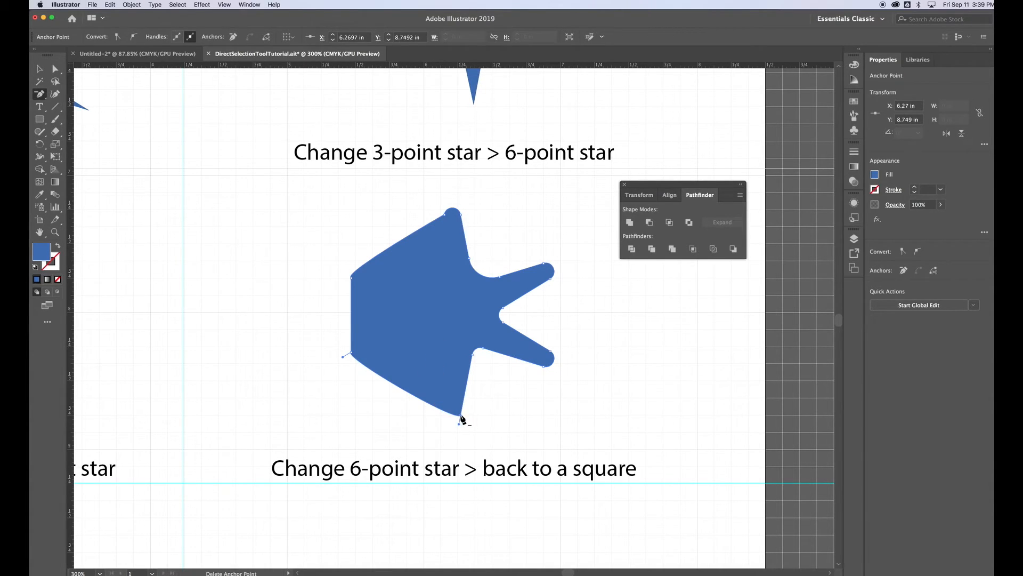
Delete the notch anchor points along the star's right half and the extra one on the lower-right arm's tip to form a rough hexagon
click(473, 355)
click(482, 354)
click(552, 353)
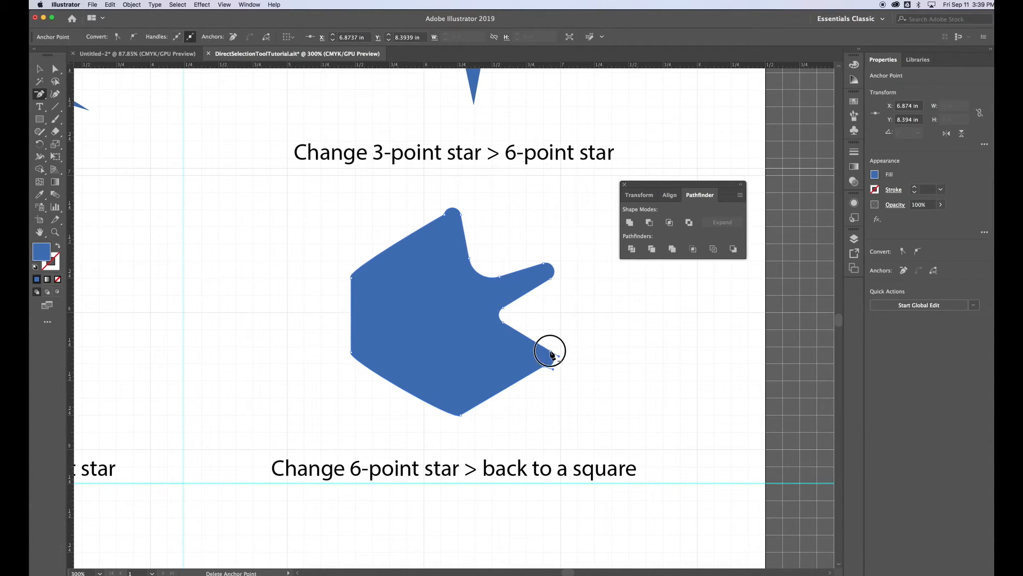
click(503, 322)
click(501, 309)
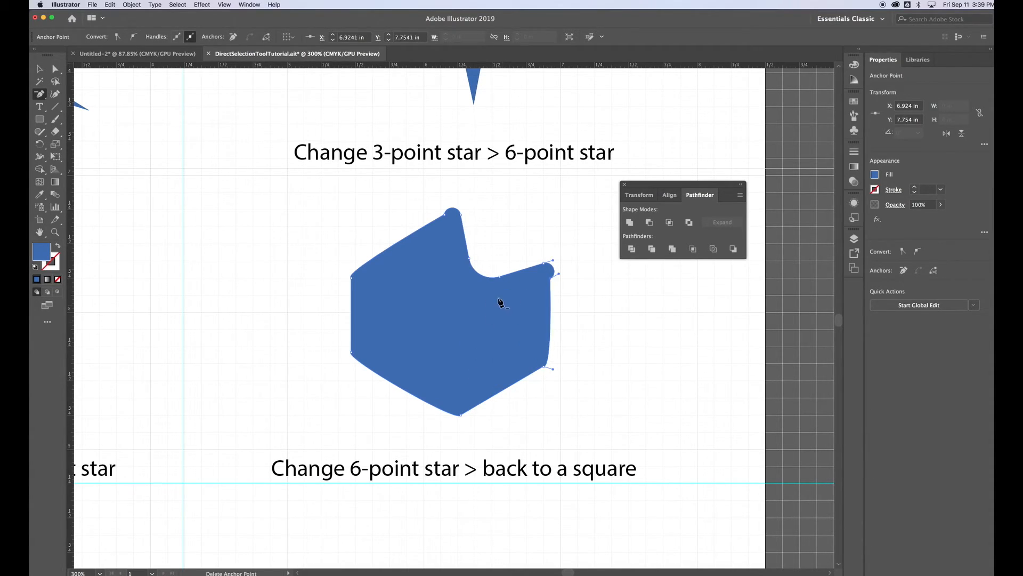
click(500, 277)
click(470, 260)
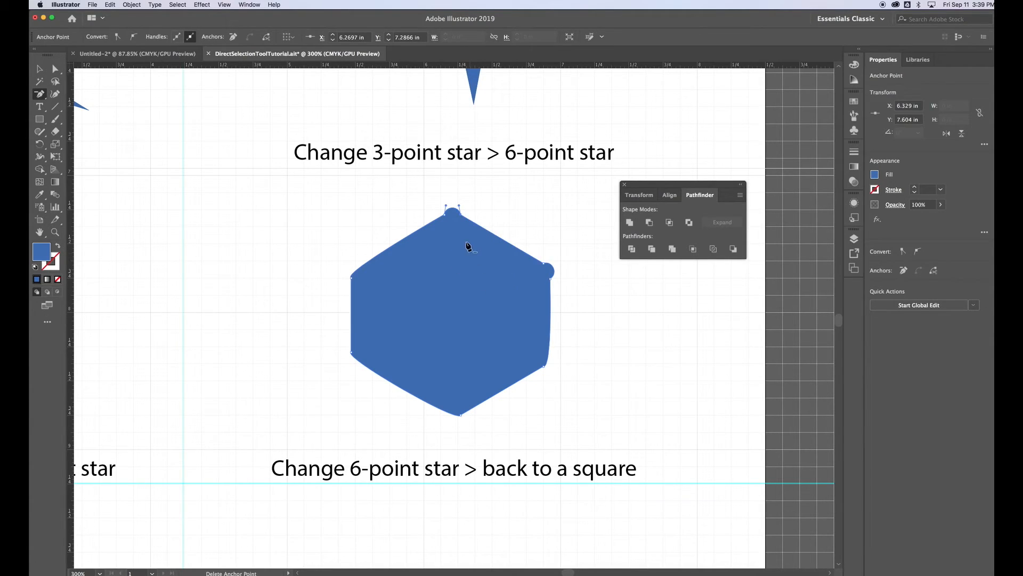
Delete the remaining surplus anchor points from the rough hexagon with the Delete Anchor Point tool, leaving a four-cornered shape
click(462, 215)
click(545, 266)
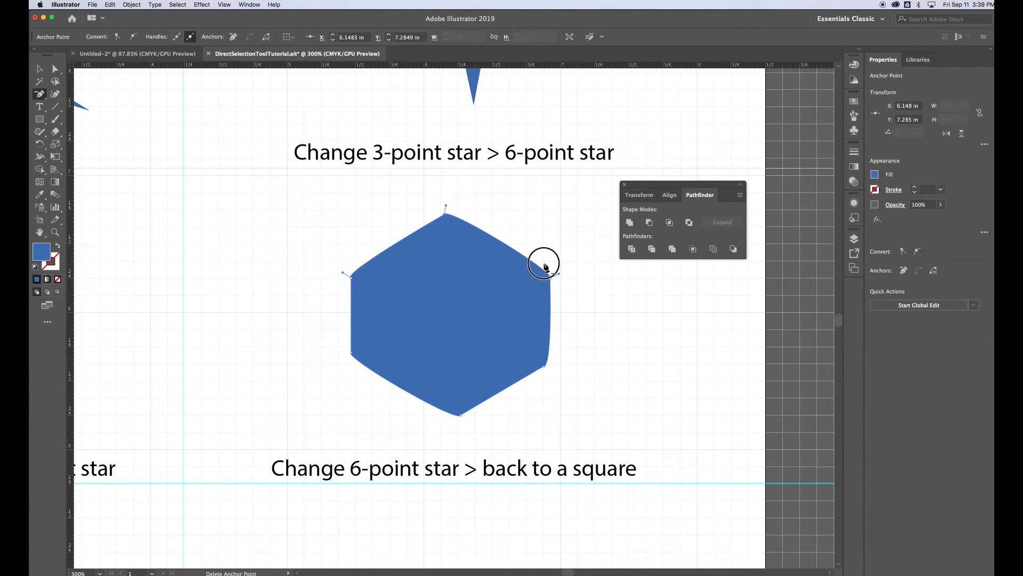
click(544, 366)
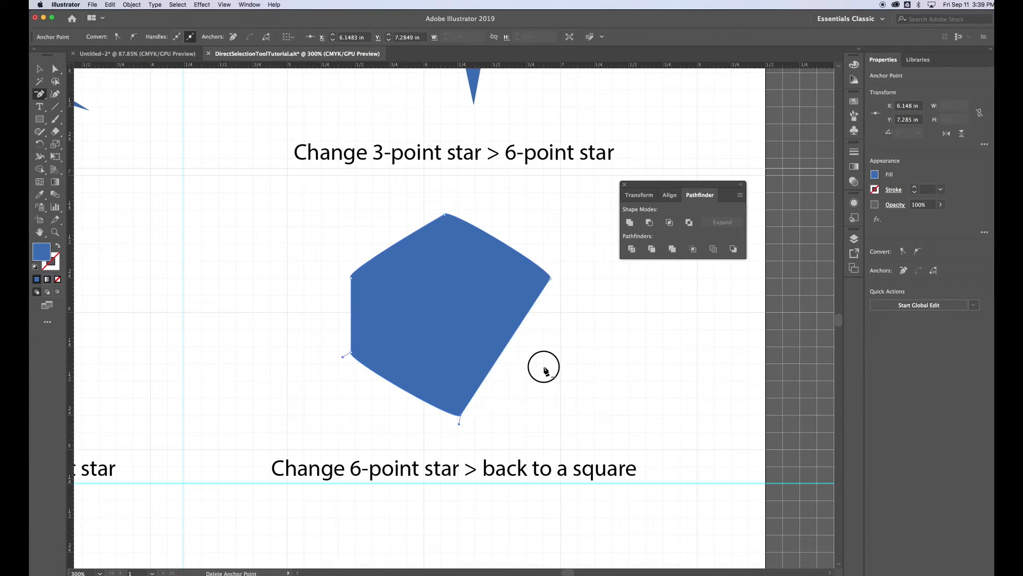
click(352, 281)
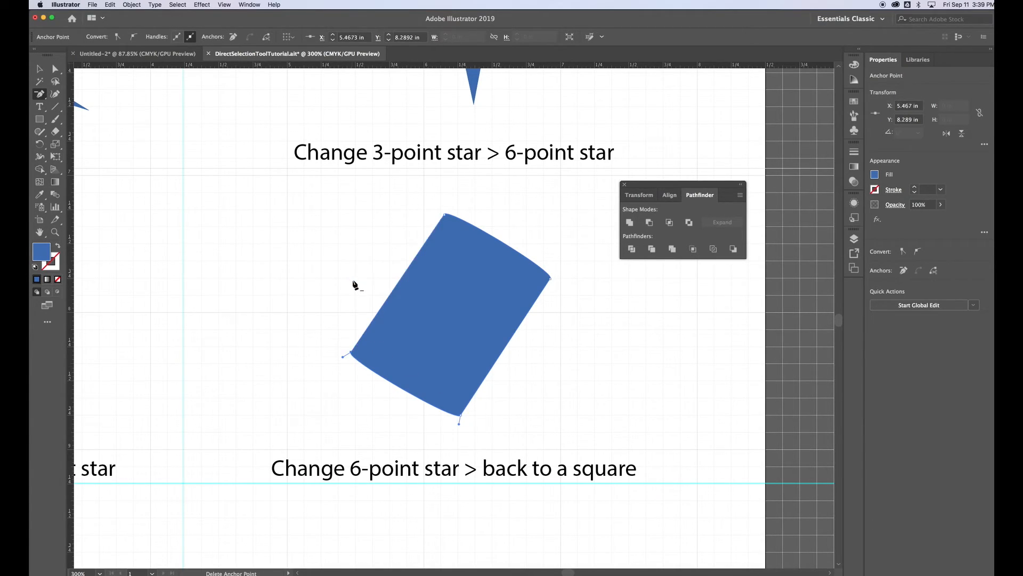
Reposition the shape's four corner points with the Direct Selection tool to form a rough square about 1.5 in on each side
click(55, 69)
click(446, 215)
drag(445, 216, 562, 212)
drag(552, 279, 563, 414)
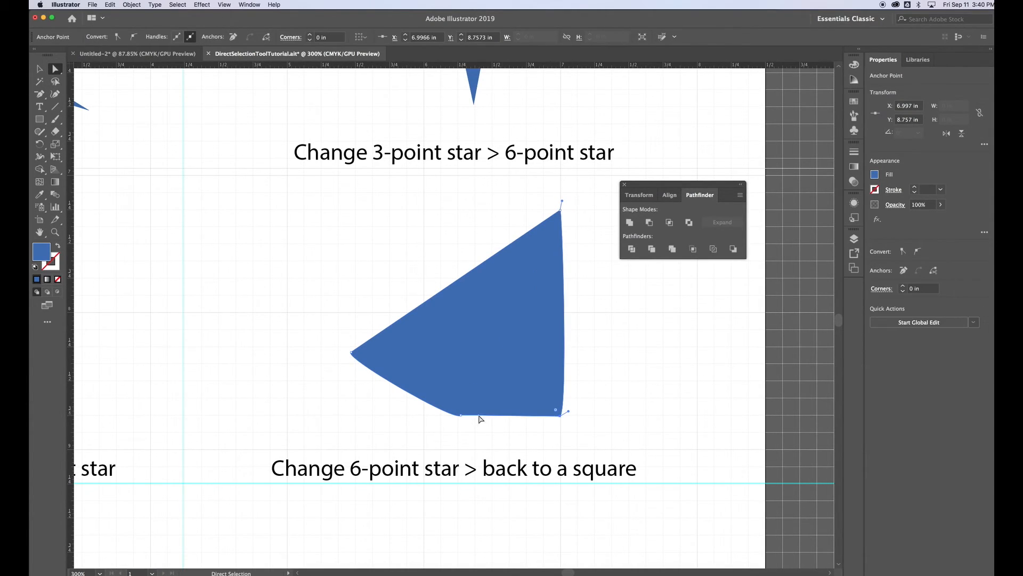
drag(460, 417, 353, 415)
drag(350, 353, 356, 210)
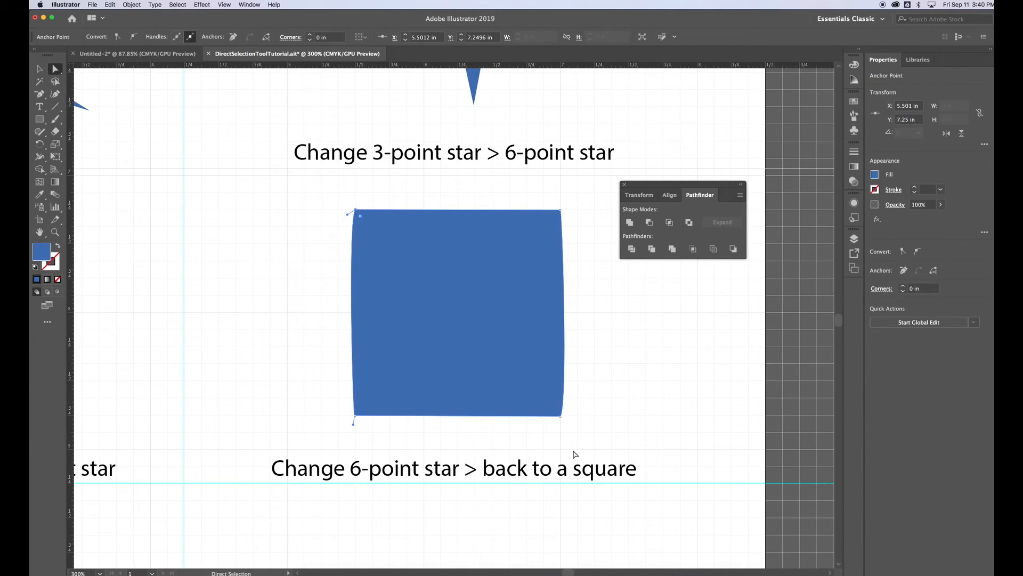
Remove the direction handles from the square's corners with the Anchor Point tool to straighten its curved sides, and deselect the shape
click(560, 416)
drag(560, 417, 602, 386)
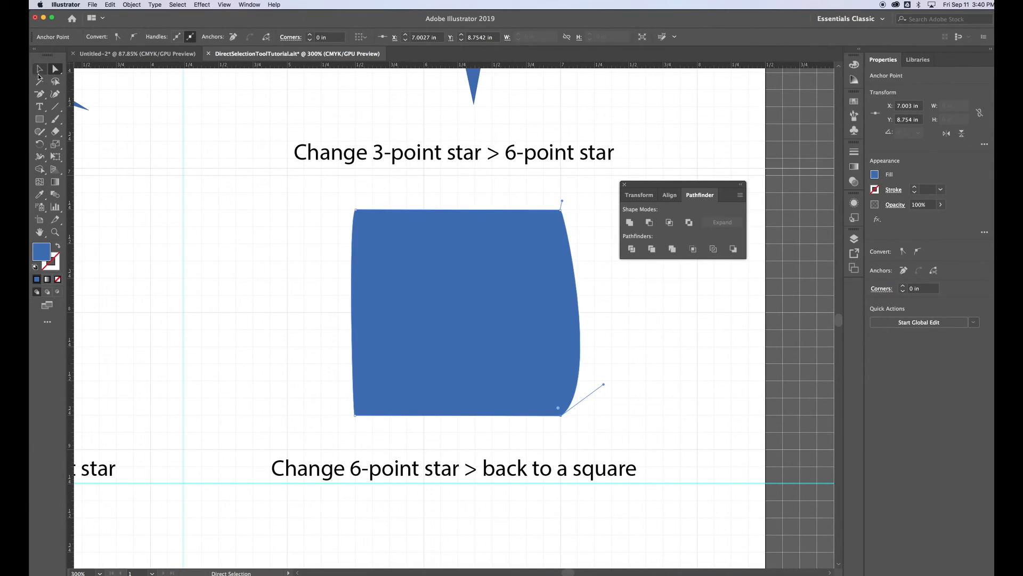
click(41, 97)
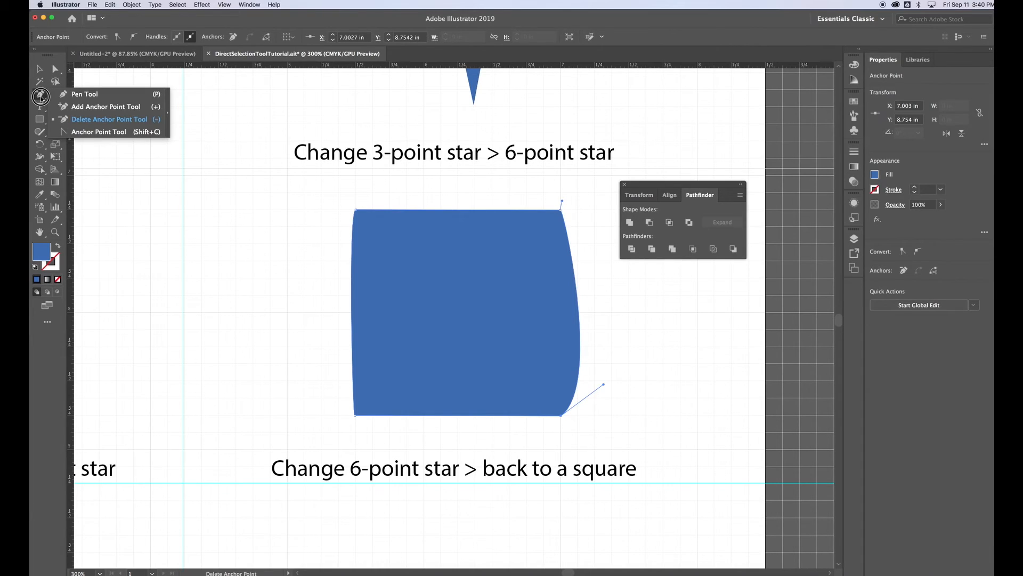
click(103, 133)
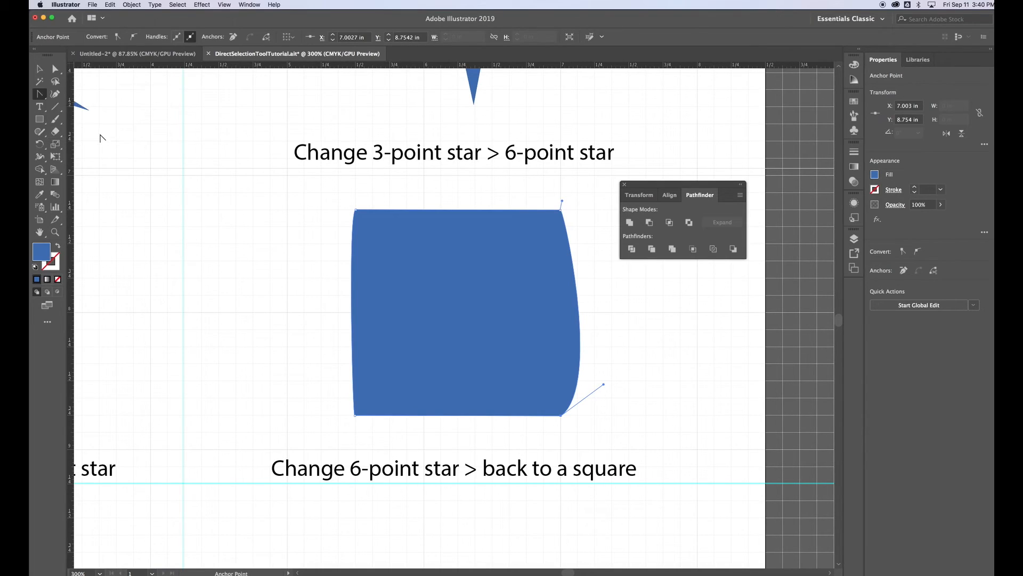
click(39, 95)
mouse_move(604, 385)
mouse_down()
mouse_move(612, 405)
mouse_move(576, 352)
mouse_move(611, 385)
mouse_up()
click(611, 385)
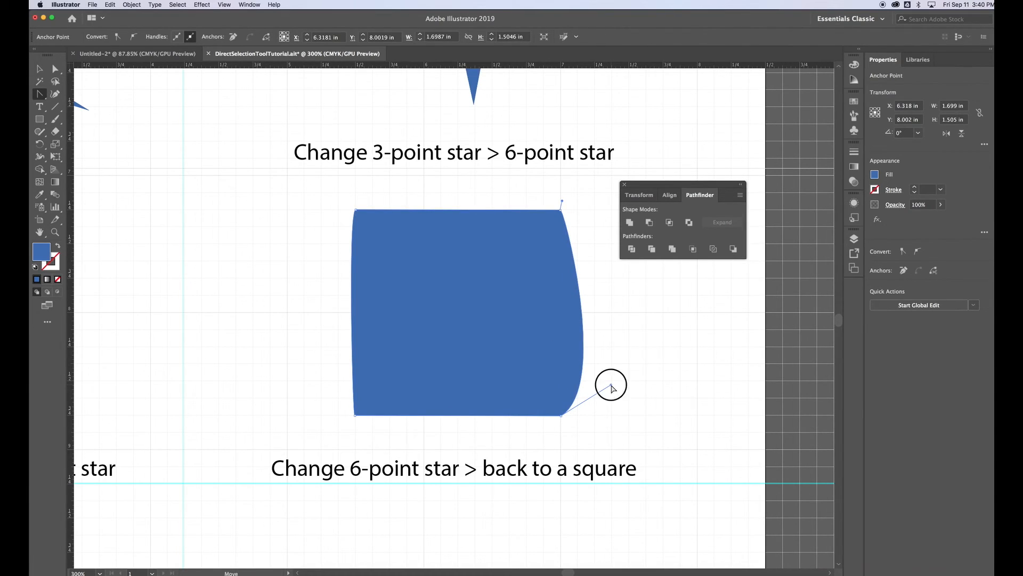
click(563, 201)
click(356, 211)
click(354, 426)
key(v)
click(142, 127)
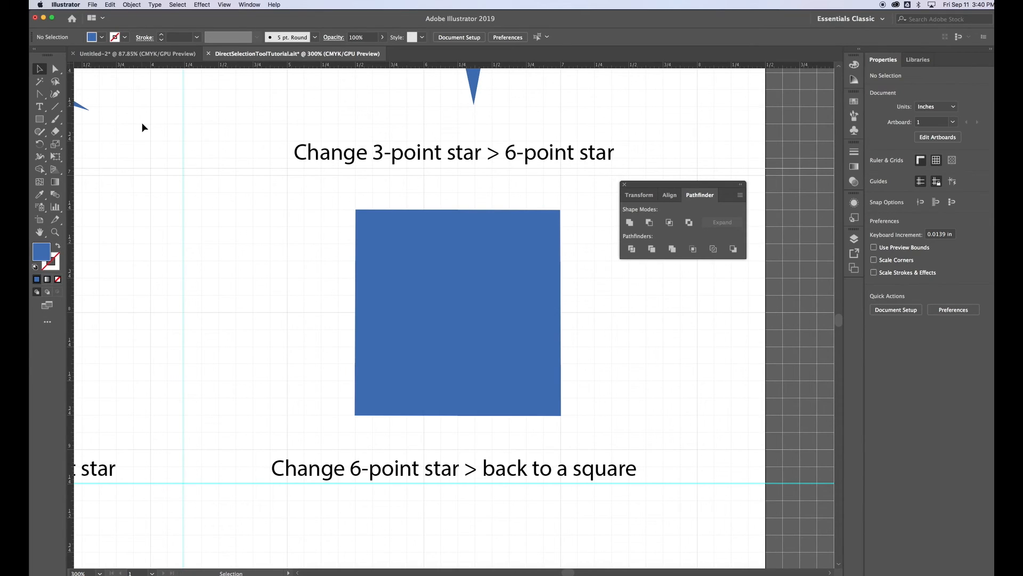
Close the floating Pathfinder panel and hide the document's guides and grid
key(super+minus)
key(super+minus)
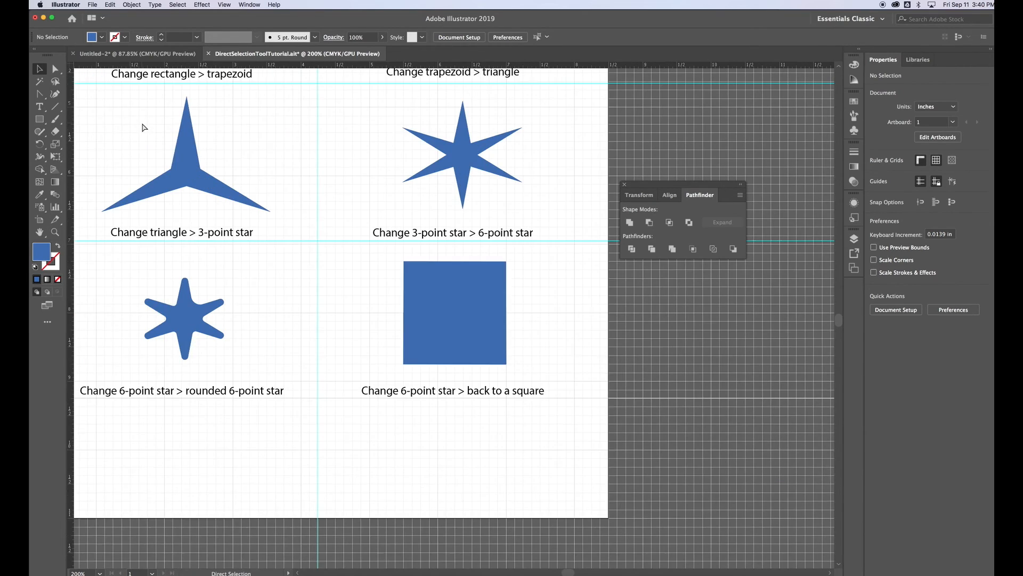
key(a)
key(super+0)
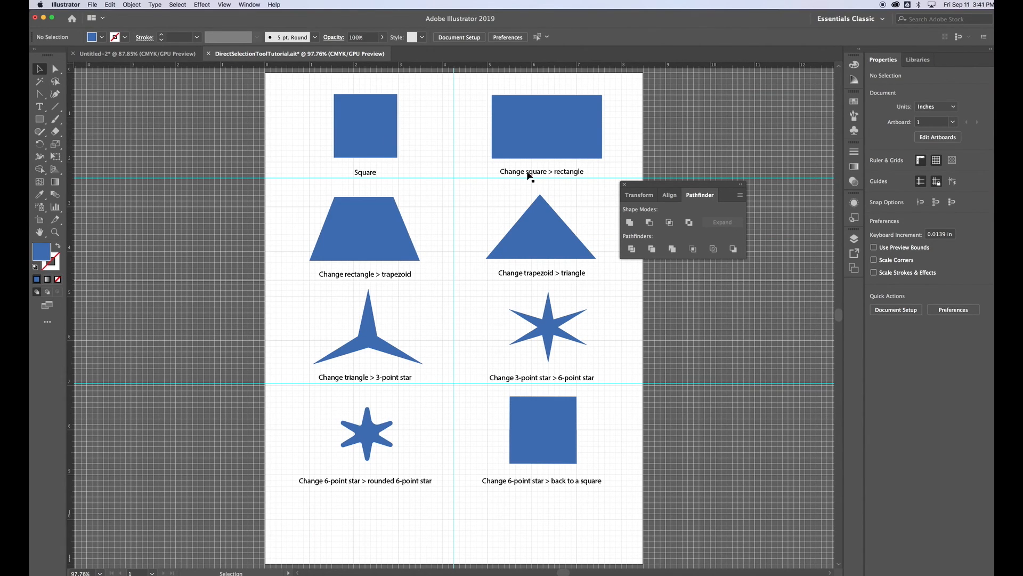
click(625, 185)
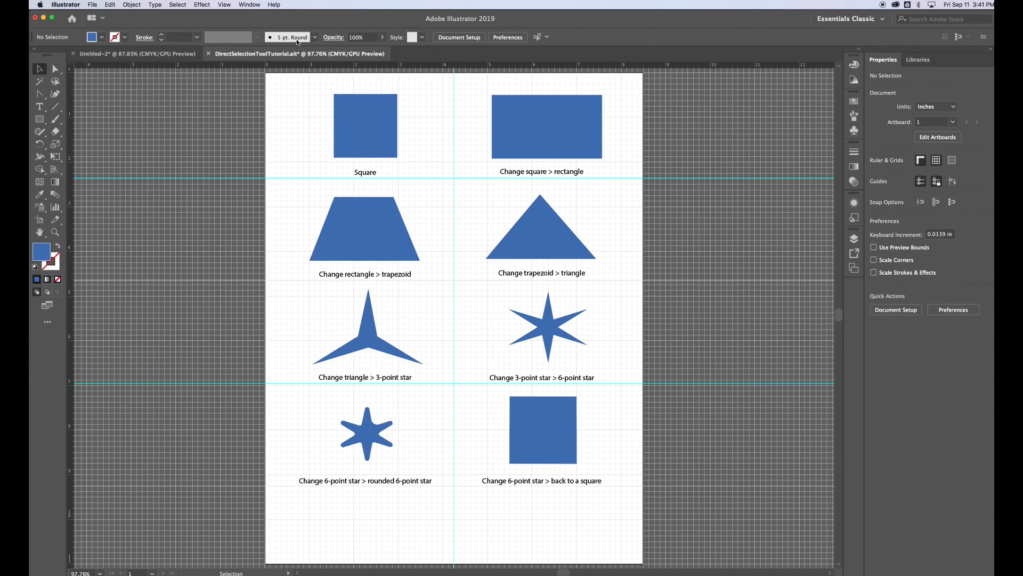
click(220, 5)
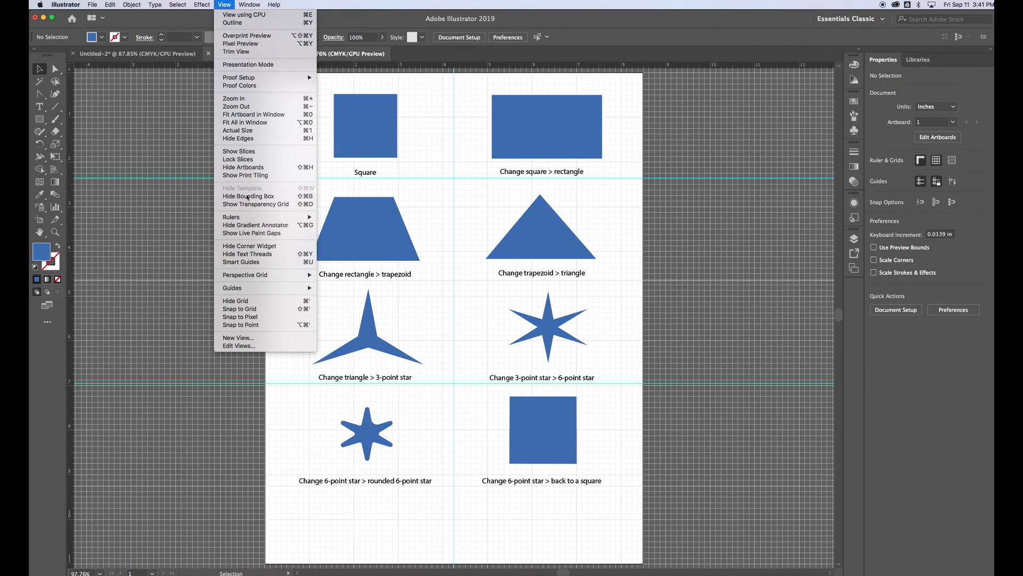
mouse_move(244, 288)
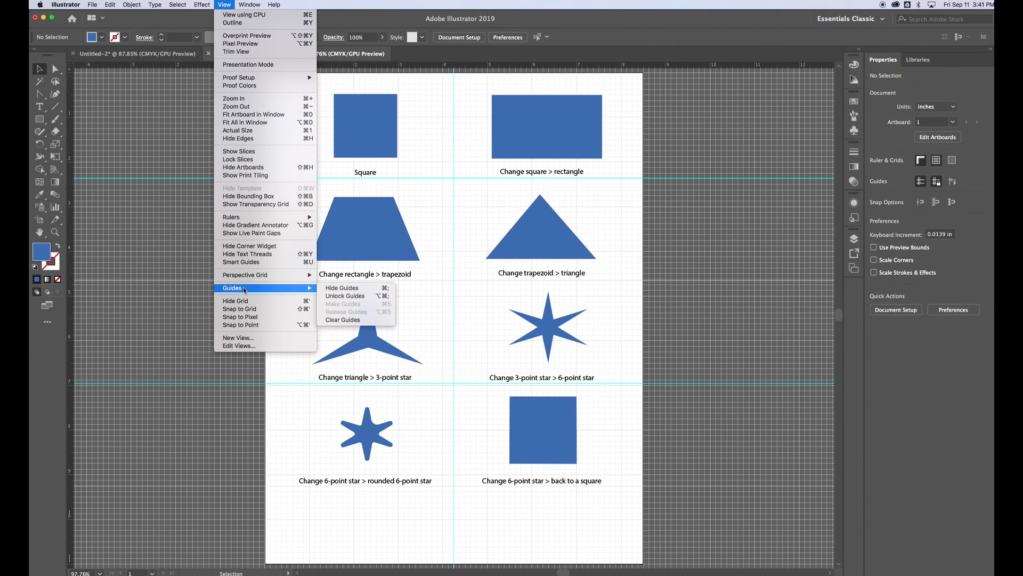
click(338, 289)
click(224, 5)
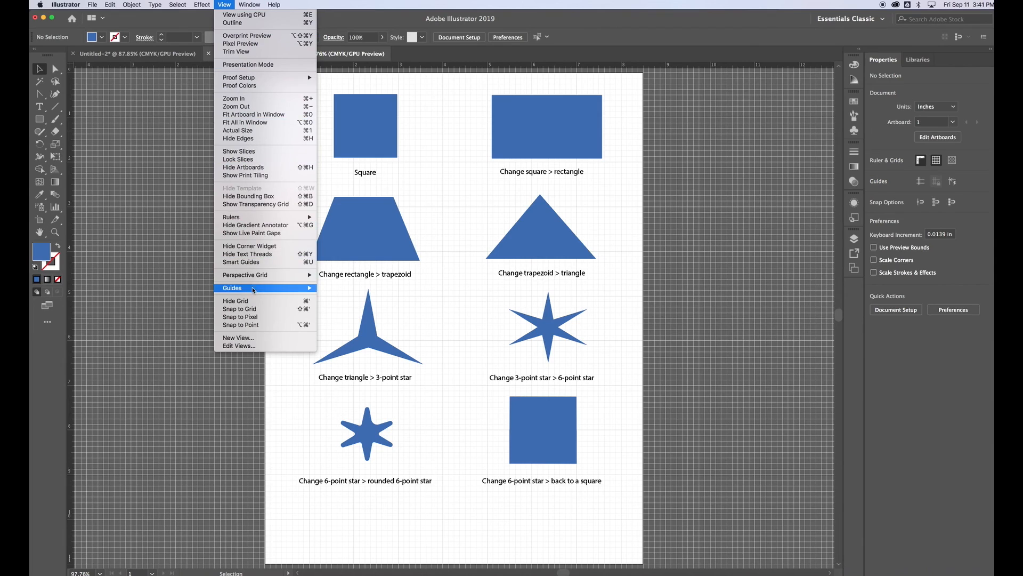
click(254, 302)
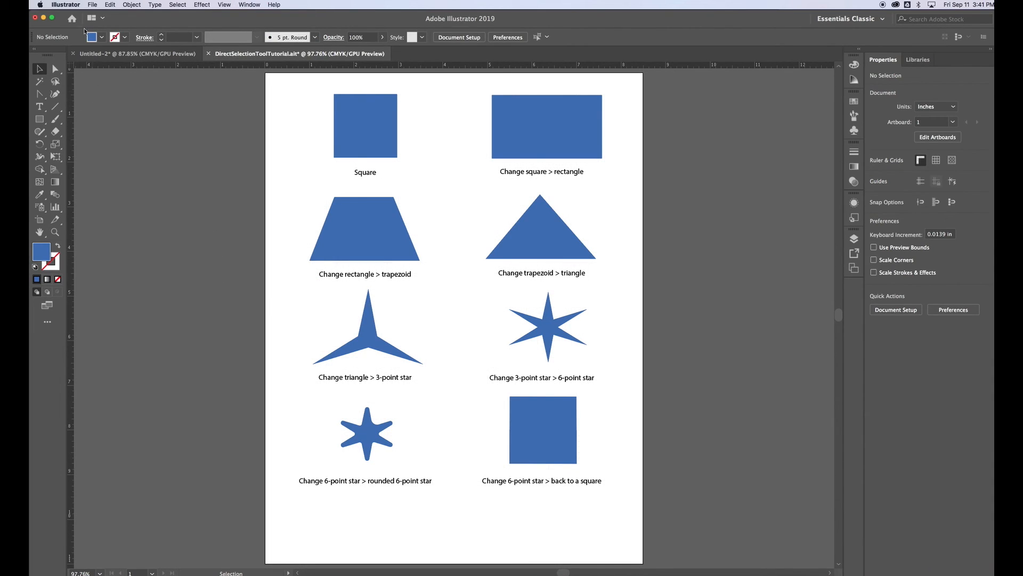
Save the document as AnchorPointsTutorial.pdf in the Creative Cloud Files folder, using the Adobe PDF format and the [Illustrator Default] preset
click(95, 5)
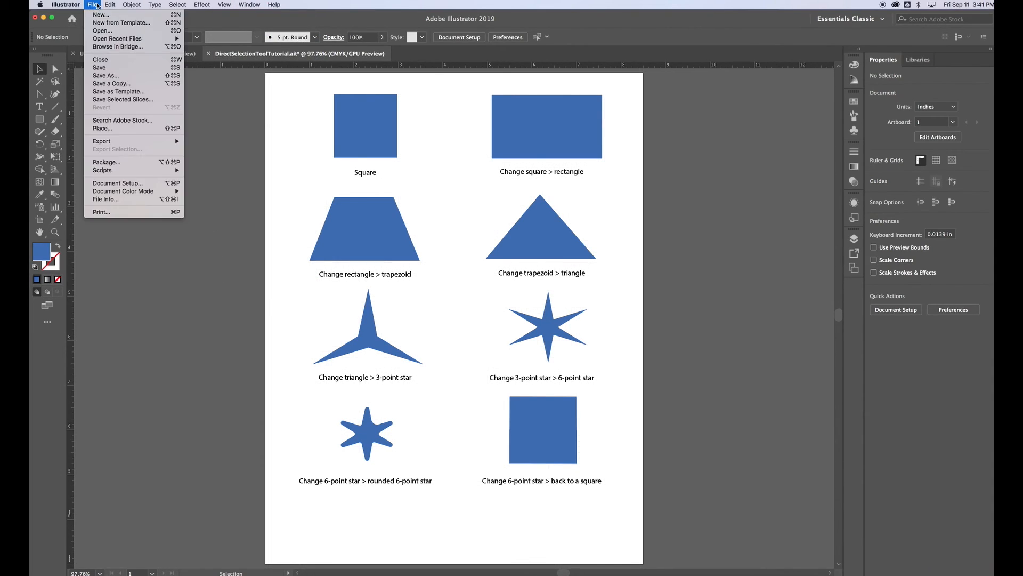
click(103, 77)
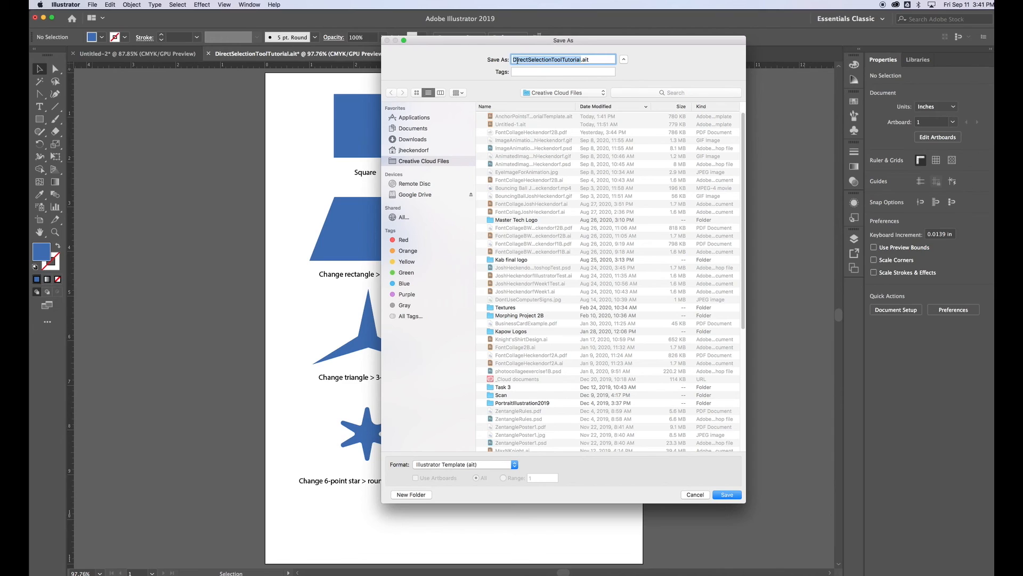
drag(562, 59, 513, 57)
text(Ancho)
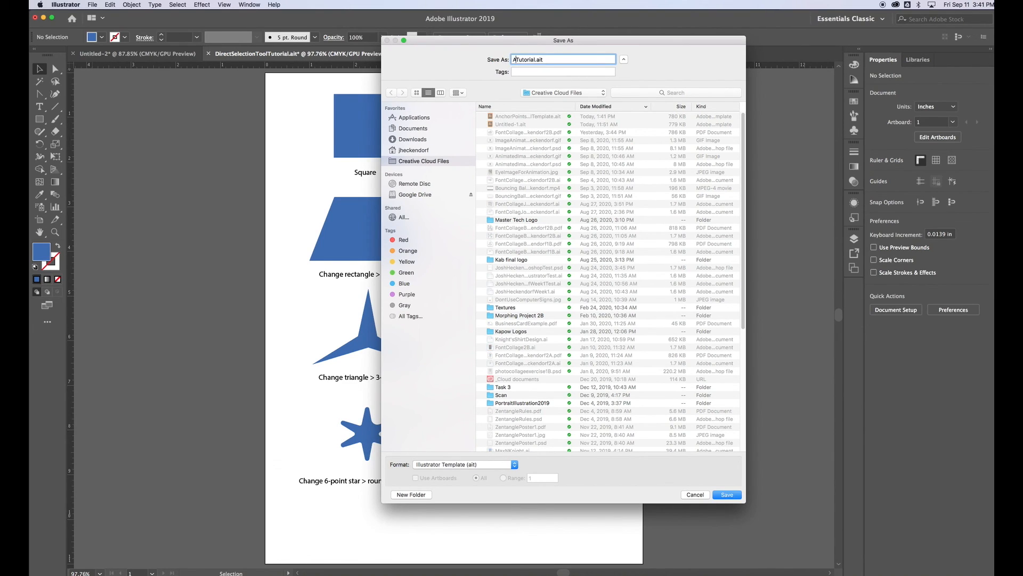
text(rPoints)
click(484, 463)
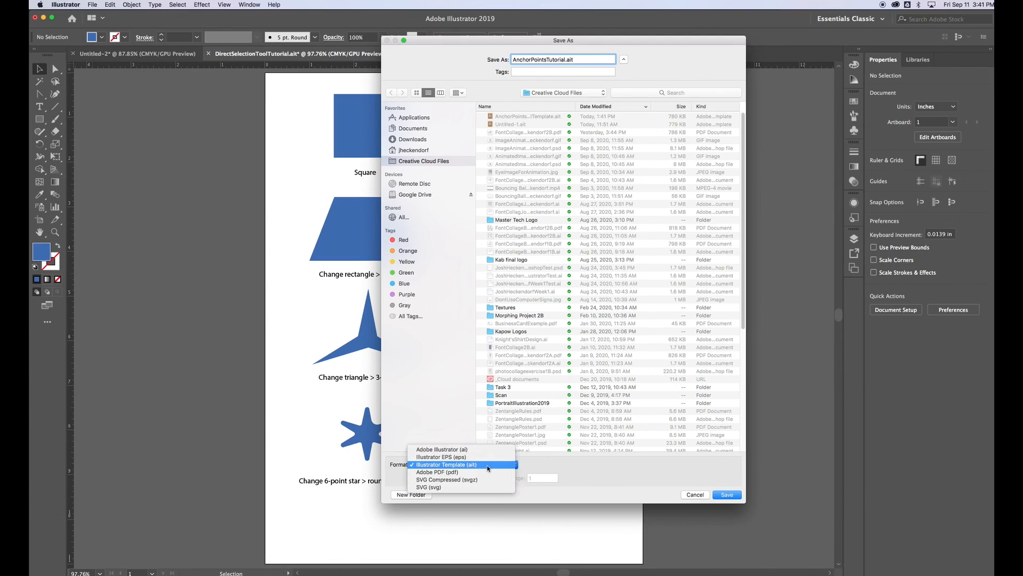
click(449, 472)
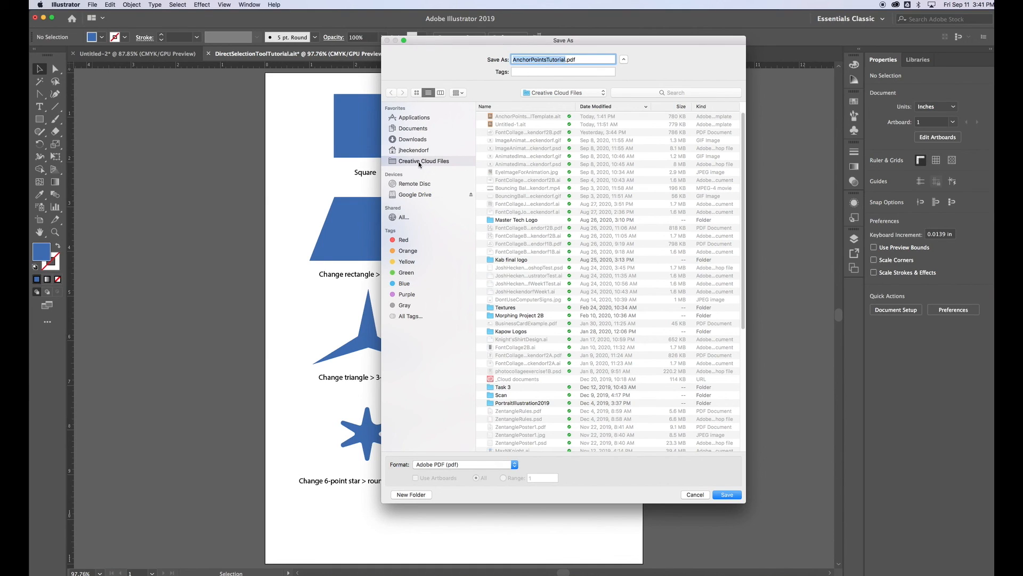
click(725, 495)
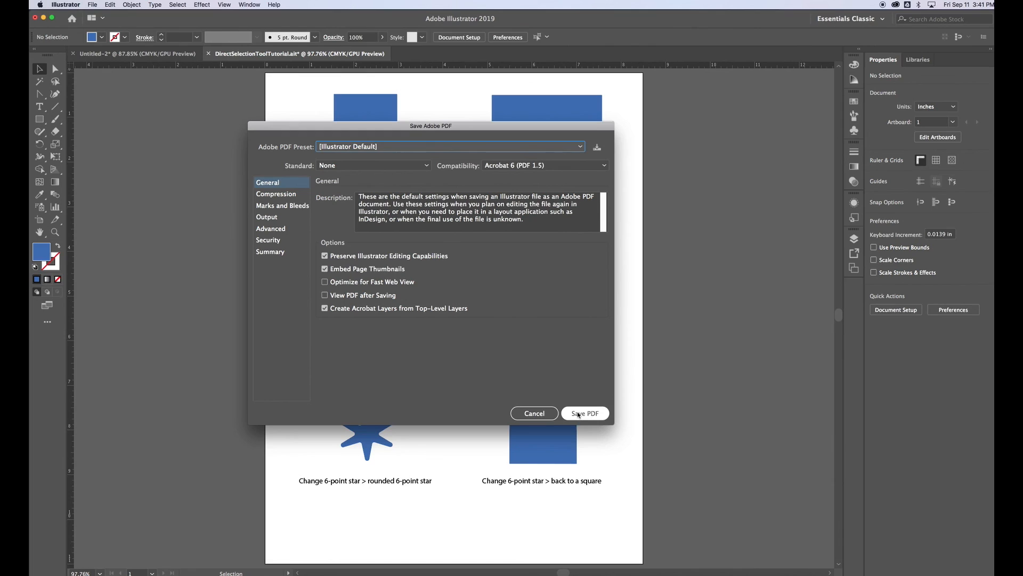
click(593, 418)
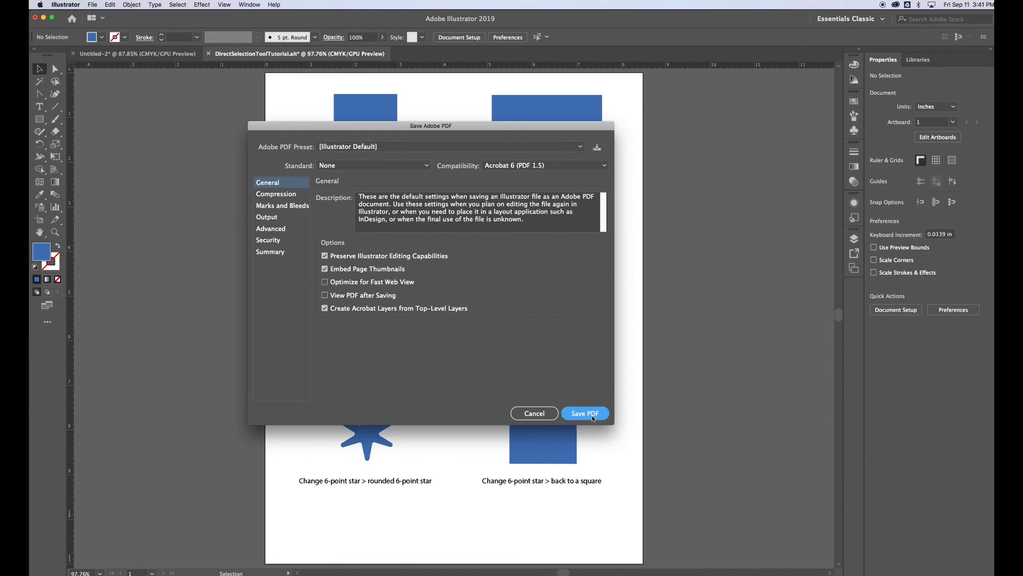